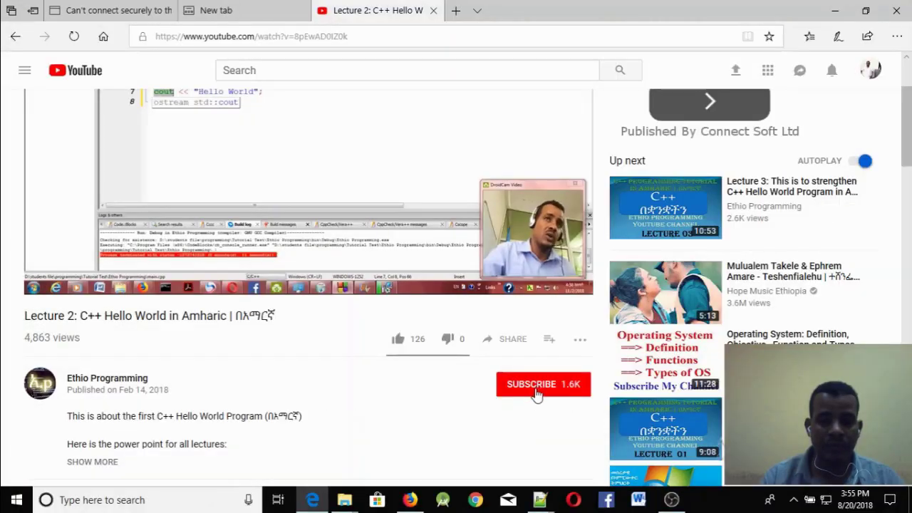
# Subscribe to Ethio Programming from its C++ Hello World video page.
pyautogui.click(538, 392)
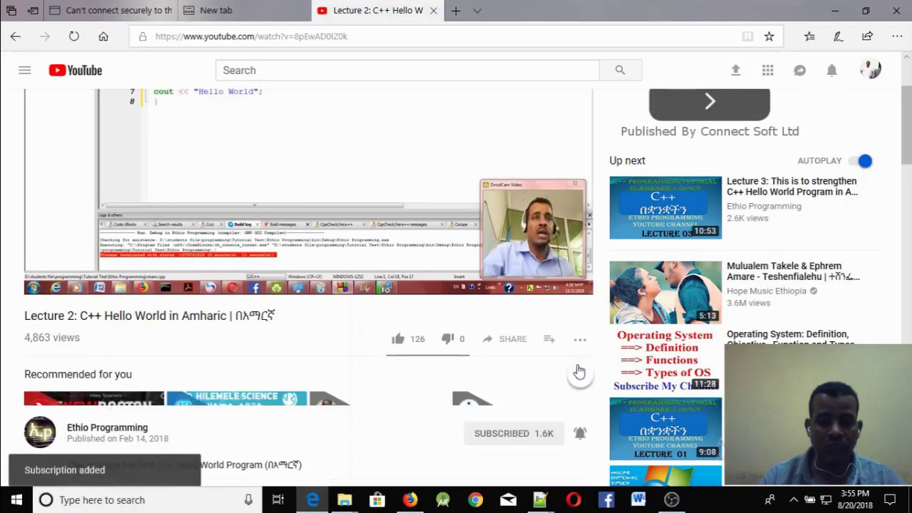
pyautogui.scroll(-3, 579, 377)
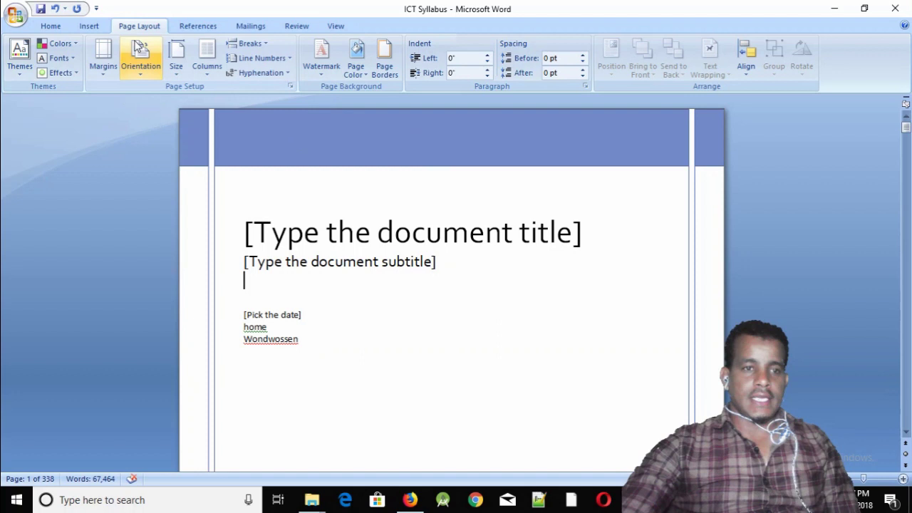
# Apply the Verve theme to the ICT Syllabus from the Page Layout Themes gallery.
pyautogui.click(90, 29)
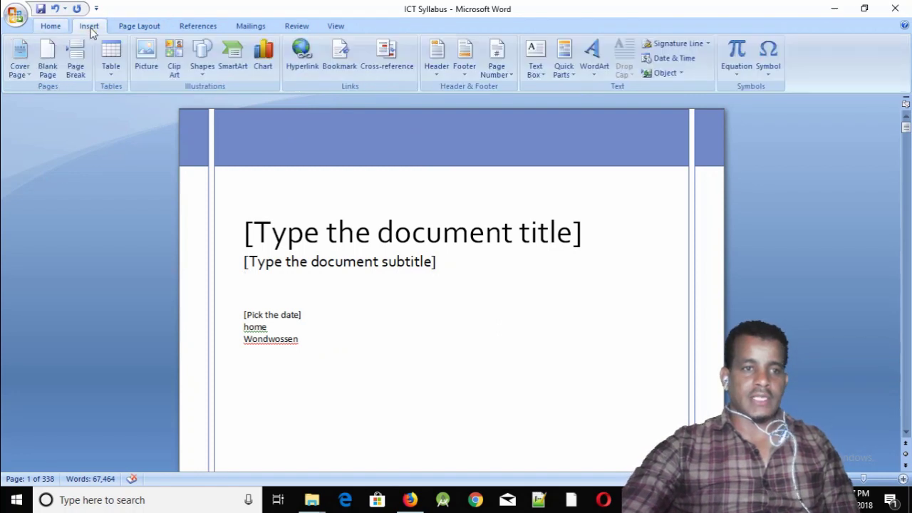
pyautogui.click(132, 27)
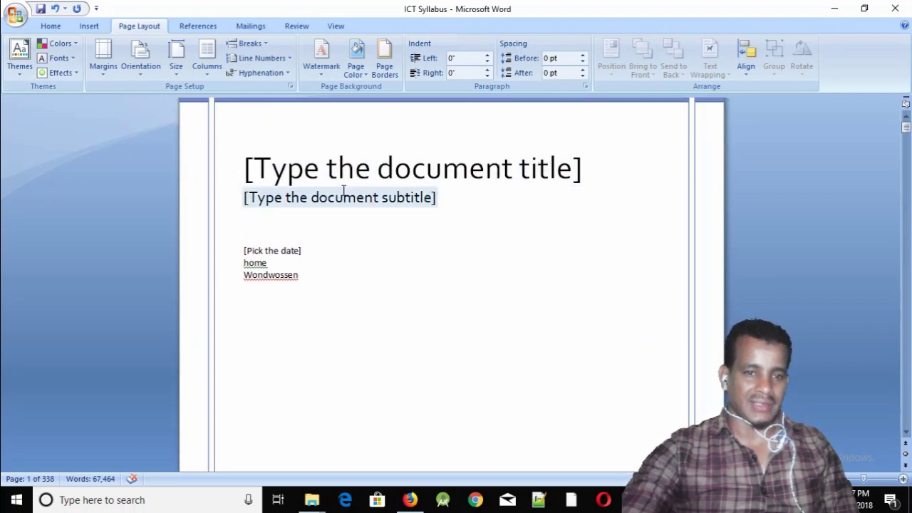
pyautogui.click(20, 74)
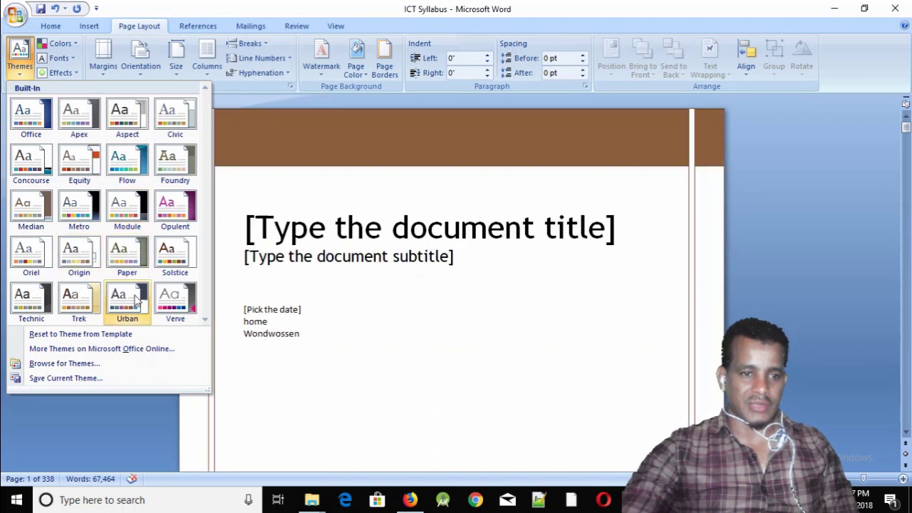
pyautogui.click(171, 302)
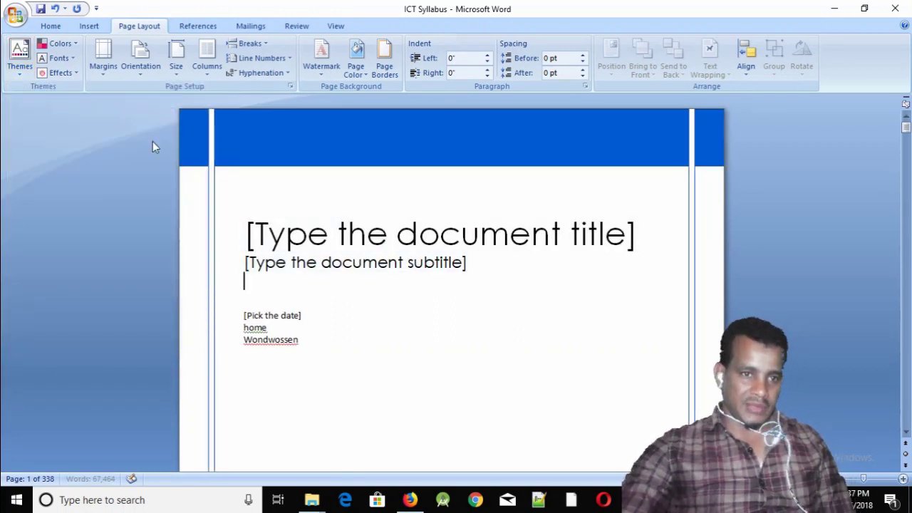
# Apply the Equity theme effects to the document.
pyautogui.click(25, 73)
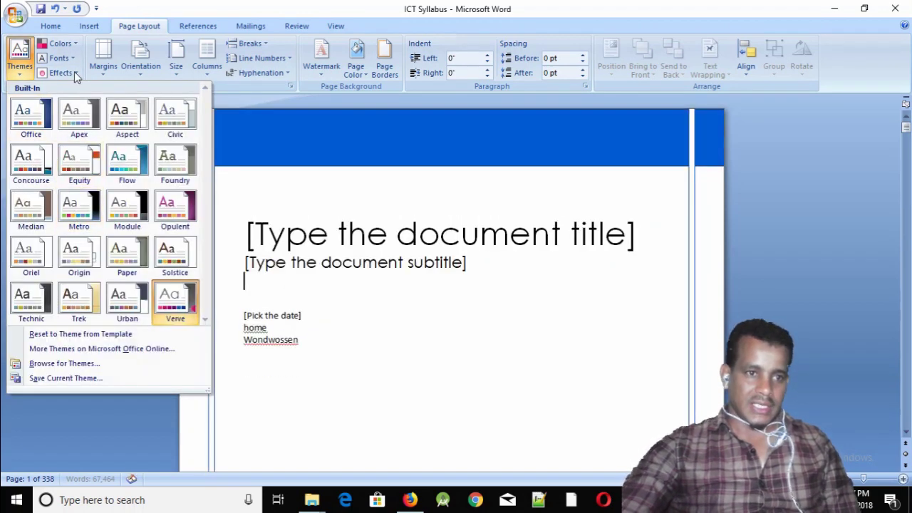
pyautogui.click(76, 71)
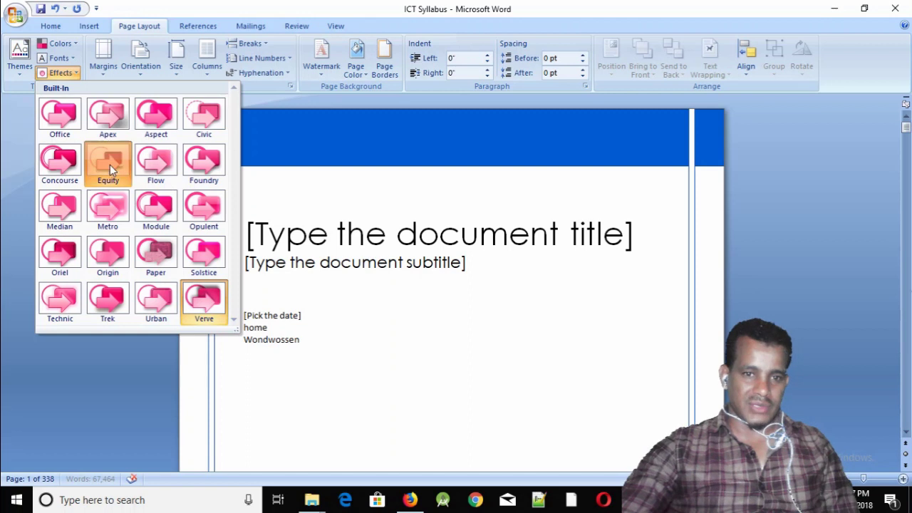
pyautogui.click(109, 165)
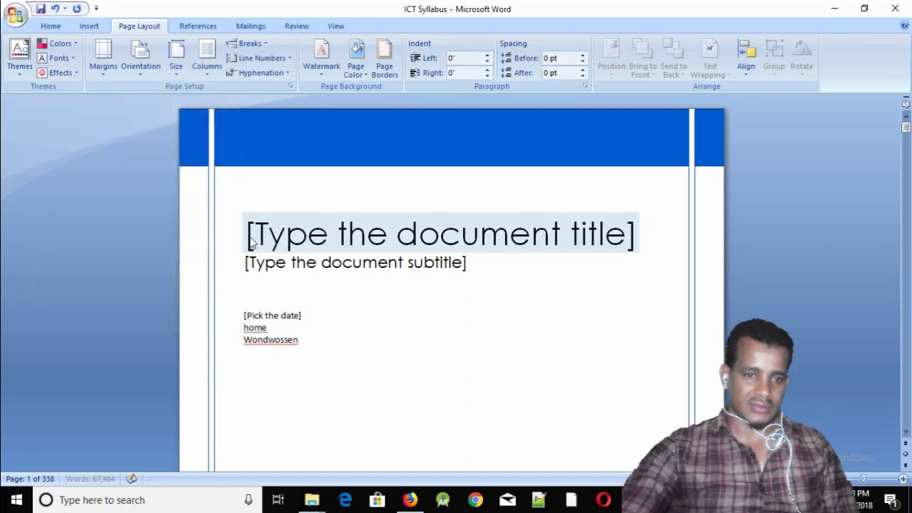
# Set the theme fonts to Aspect and the theme colours to Solstice.
pyautogui.click(73, 58)
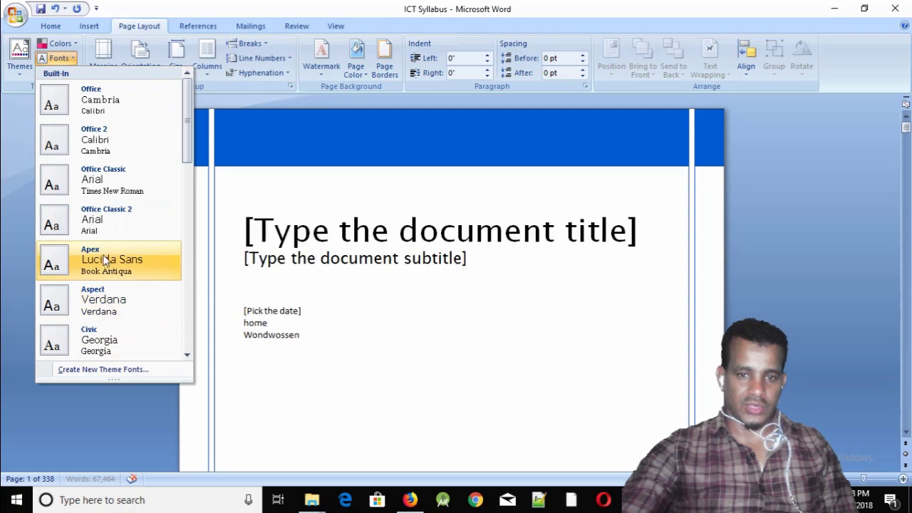
pyautogui.click(103, 301)
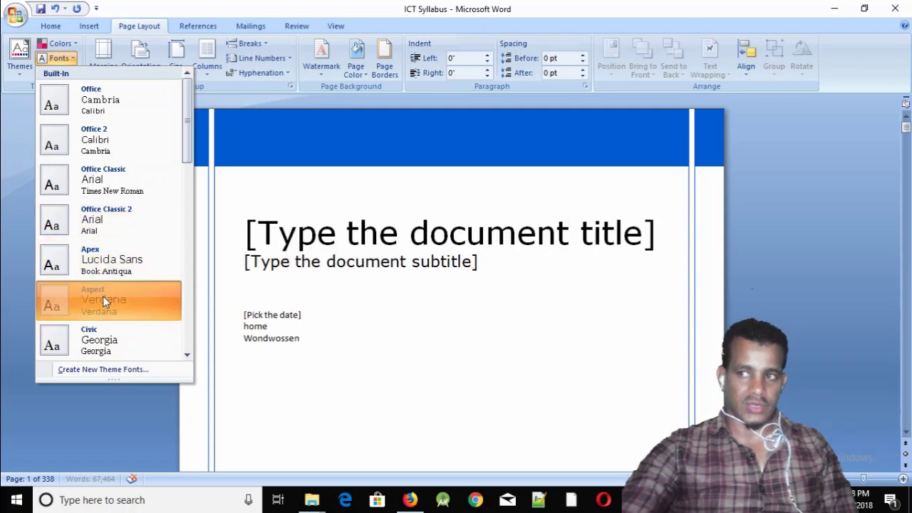
pyautogui.click(74, 47)
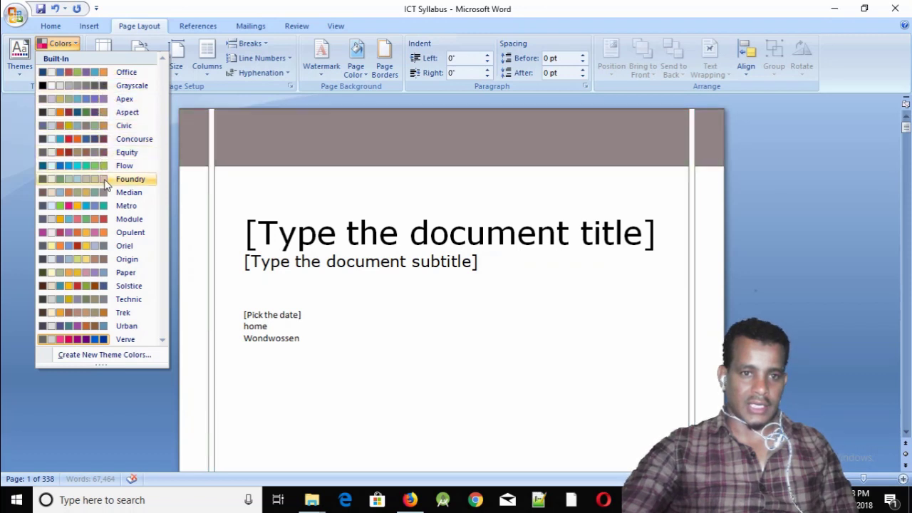
pyautogui.click(102, 286)
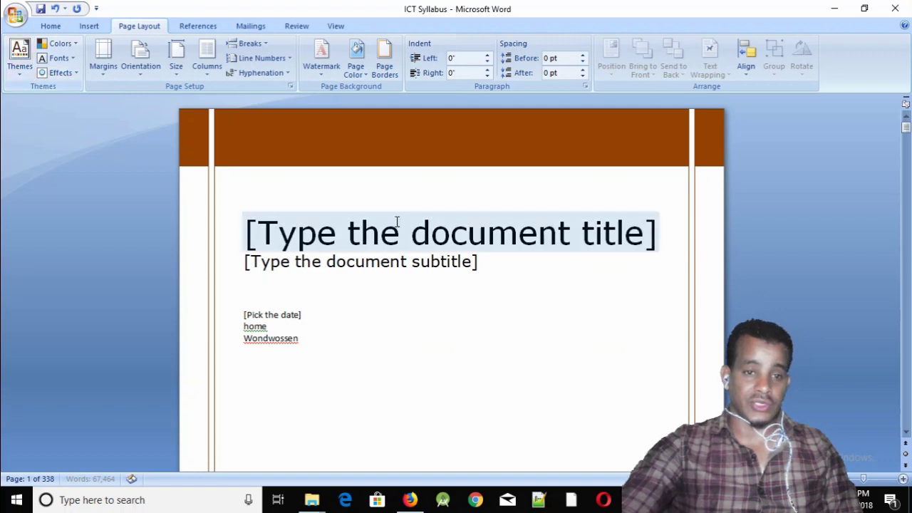
# Put the cursor at the Rationale heading on page 2 and show the View ribbon.
pyautogui.scroll(-15, 421, 253)
pyautogui.scroll(4, 384, 246)
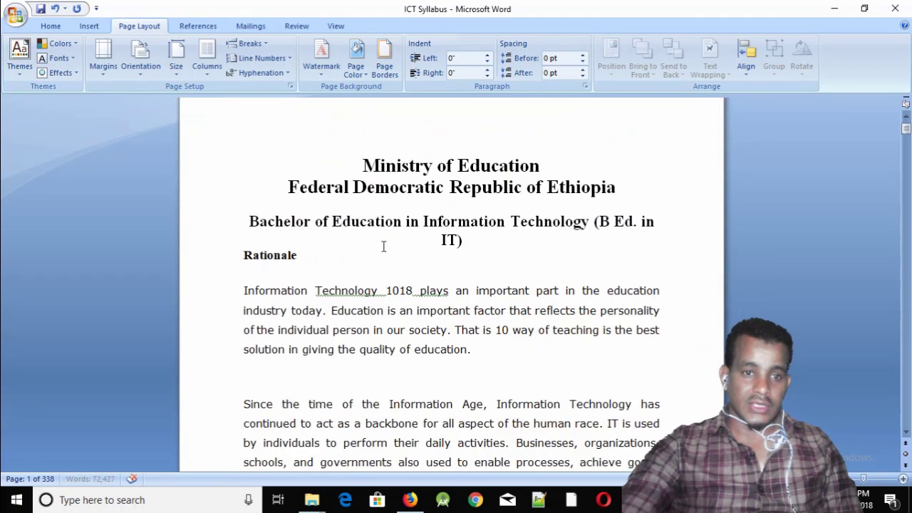
pyautogui.click(257, 287)
pyautogui.scroll(-3, 357, 282)
pyautogui.scroll(3, 360, 279)
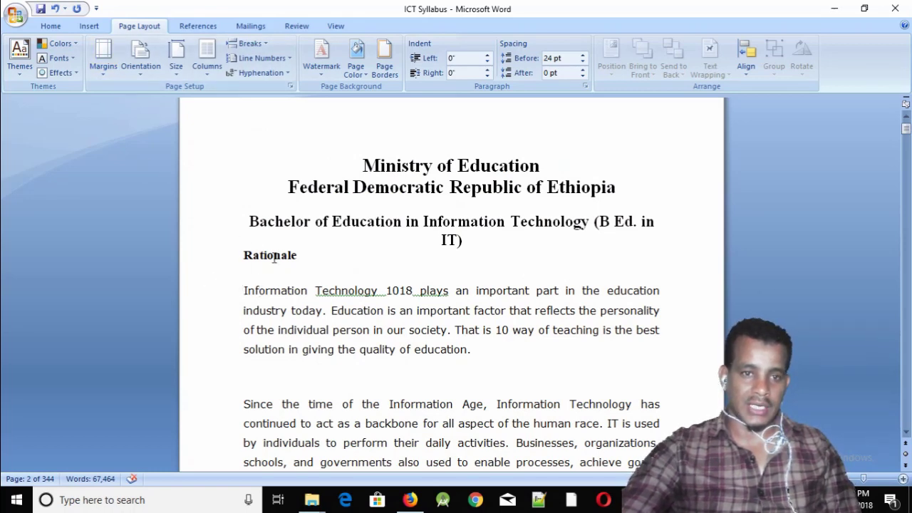
pyautogui.click(333, 28)
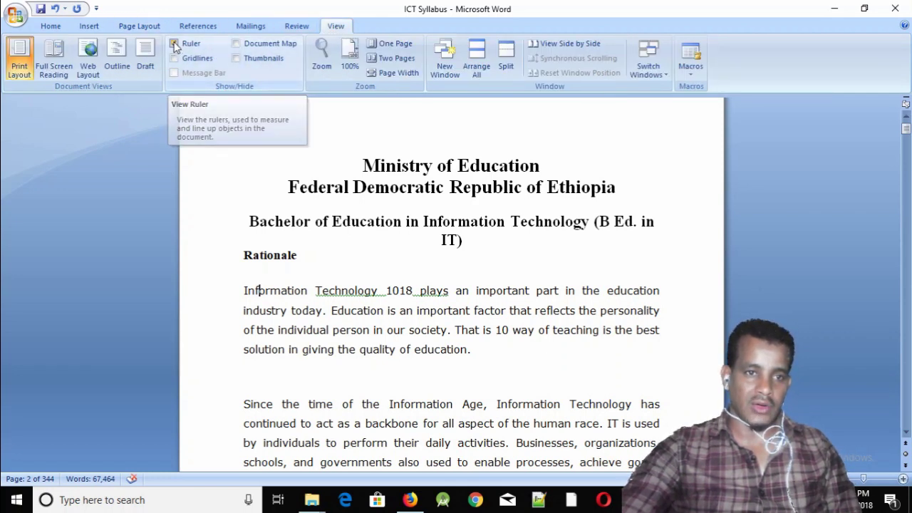
# Tick Ruler in the Show/Hide group so both rulers appear around page 2.
pyautogui.click(175, 44)
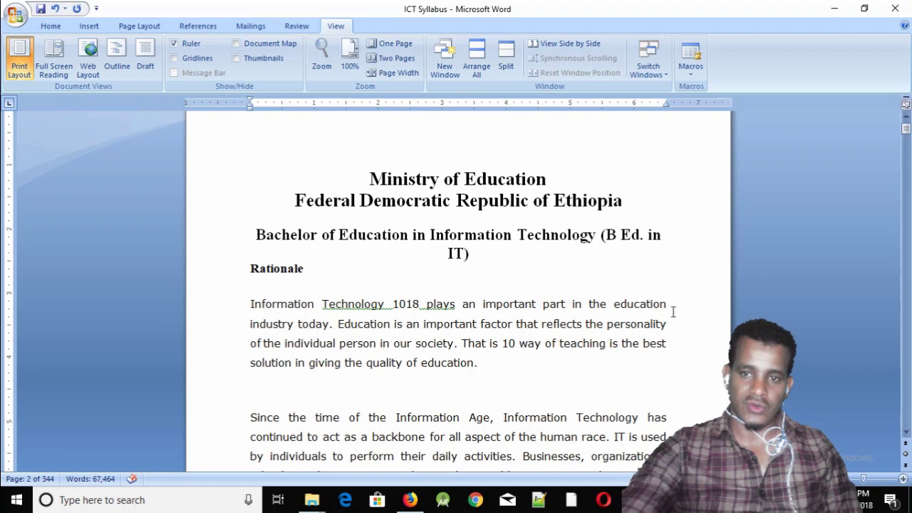
pyautogui.scroll(3, 82, 198)
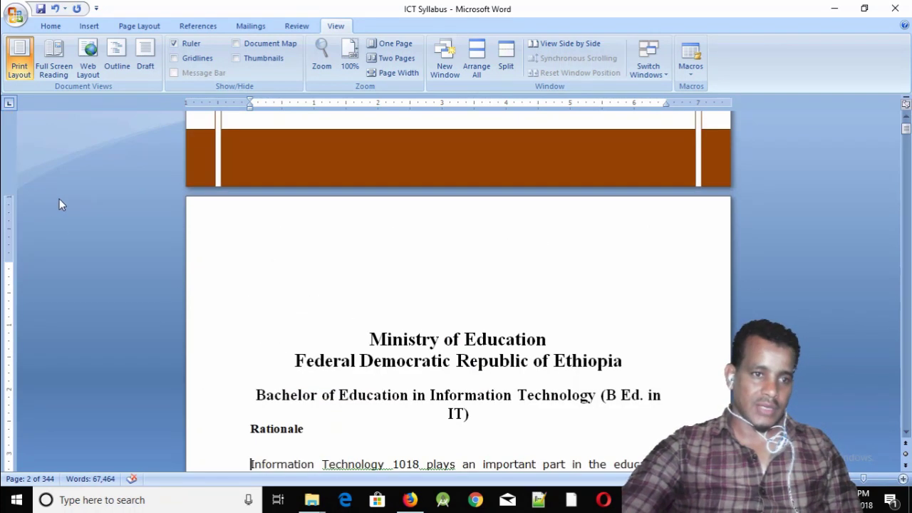
pyautogui.scroll(-1, 207, 265)
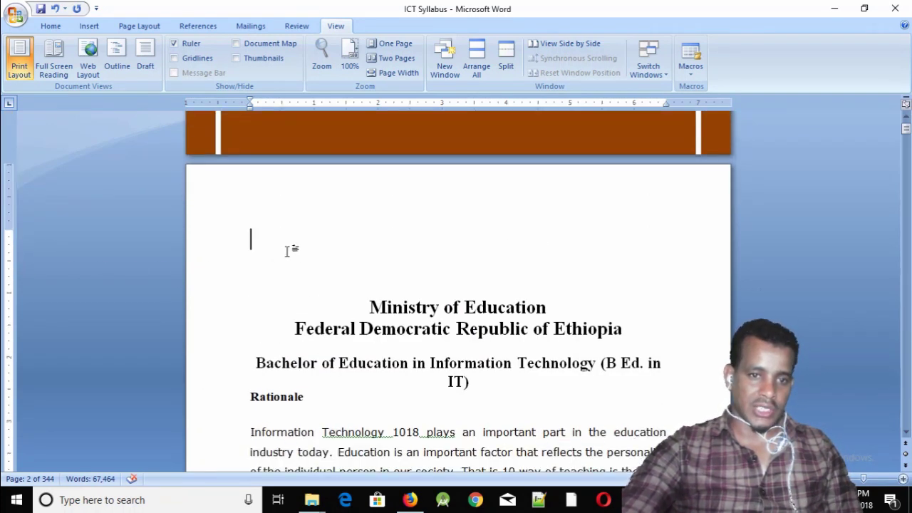
# Delete the blank line above the Ministry of Education title and type test text 'yyuiy'.
pyautogui.press('Delete')
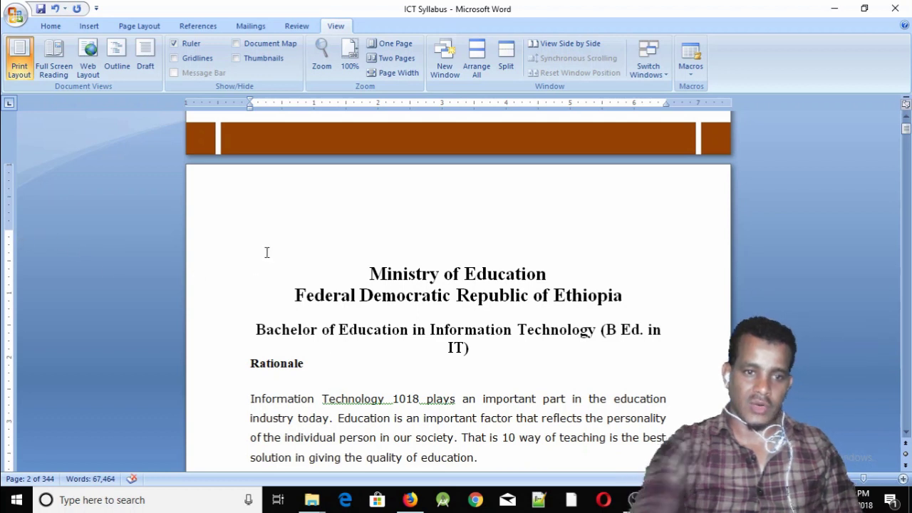
pyautogui.write('yyuiy')
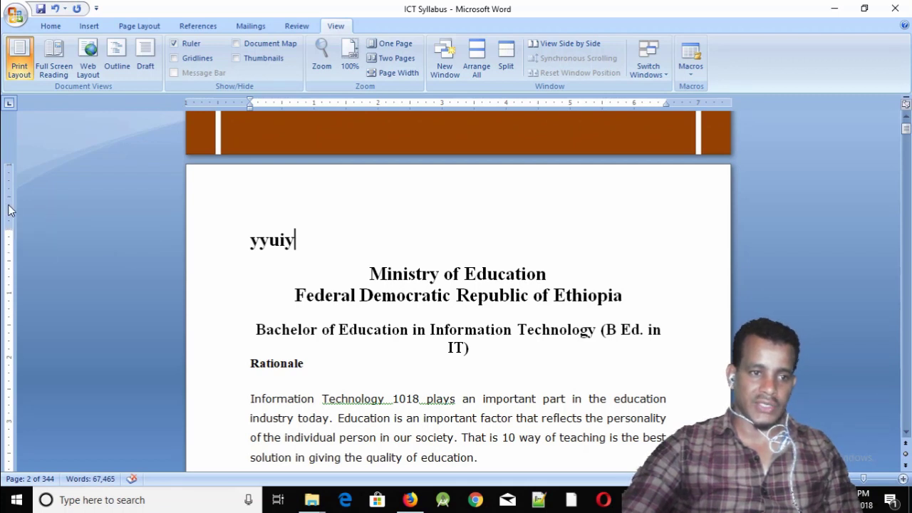
pyautogui.scroll(-5, 151, 272)
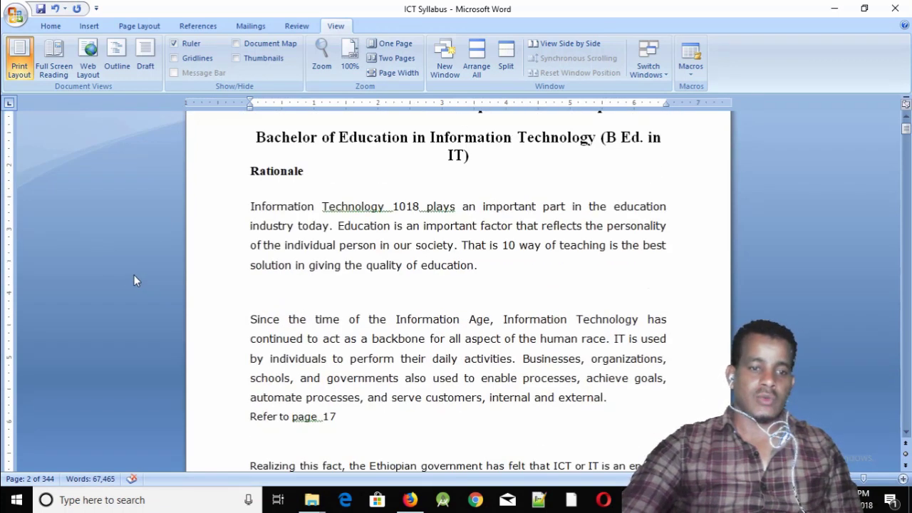
pyautogui.scroll(-8, 133, 276)
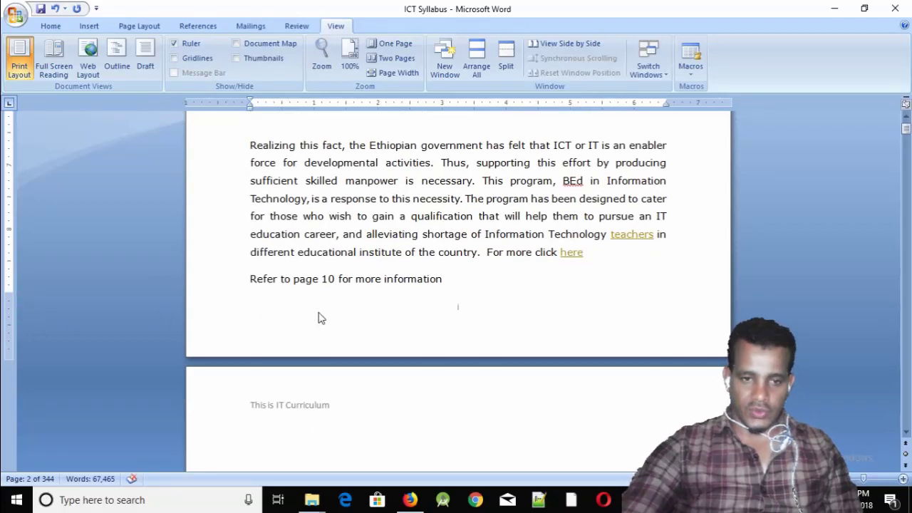
pyautogui.scroll(2, 377, 322)
pyautogui.scroll(3, 183, 164)
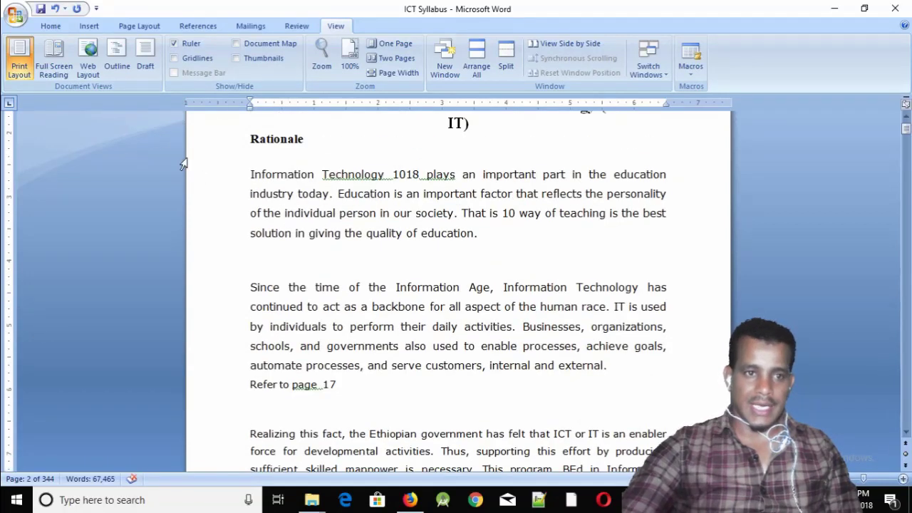
pyautogui.click(89, 25)
# Apply the Normal 1-inch preset from the Margins gallery.
pyautogui.click(139, 26)
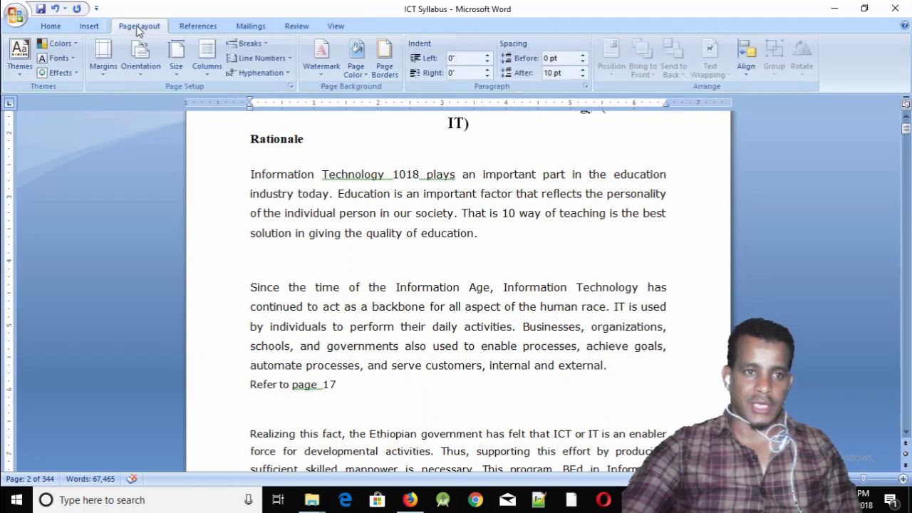
pyautogui.click(103, 67)
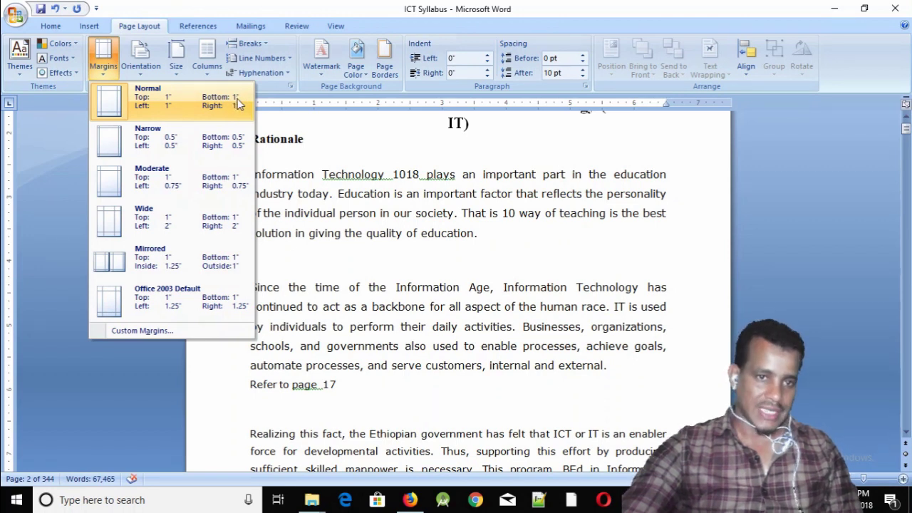
pyautogui.click(172, 104)
# Scroll through page 2 and bring the margin presets gallery up again.
pyautogui.scroll(-5, 371, 265)
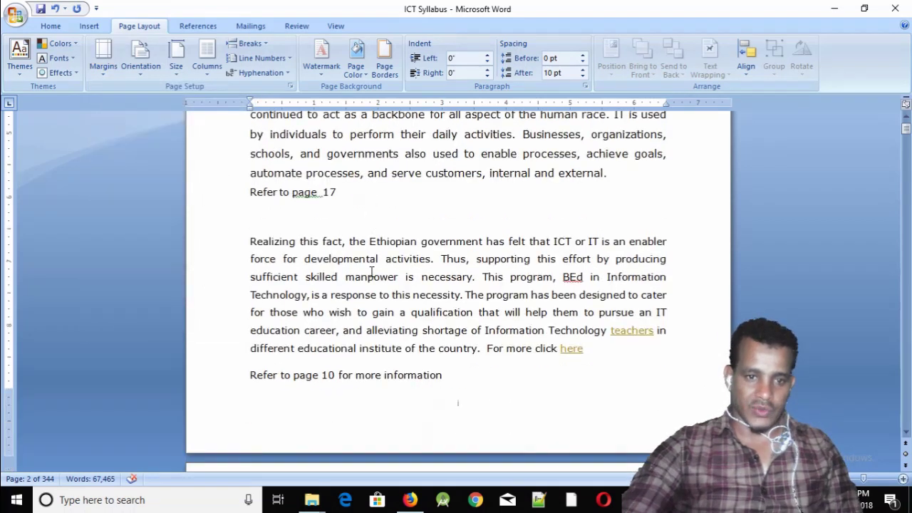
pyautogui.scroll(-3, 347, 301)
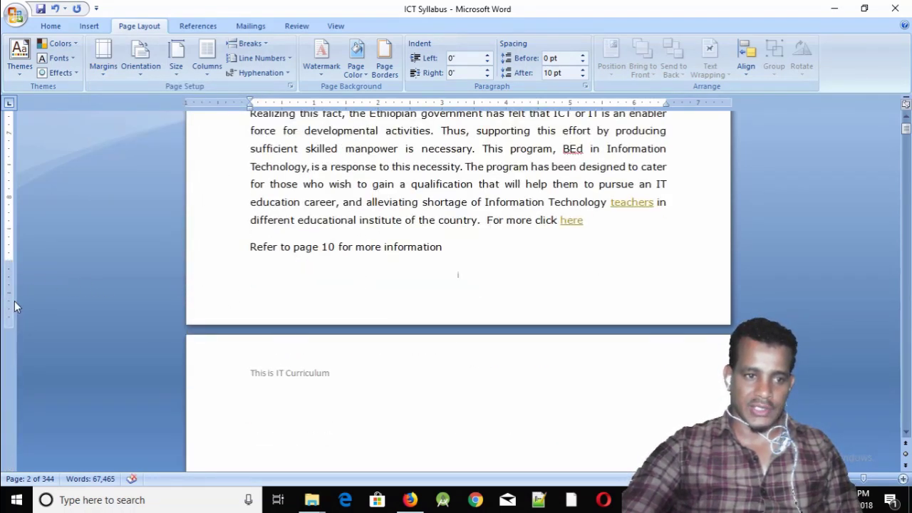
pyautogui.scroll(5, 347, 301)
pyautogui.scroll(4, 347, 301)
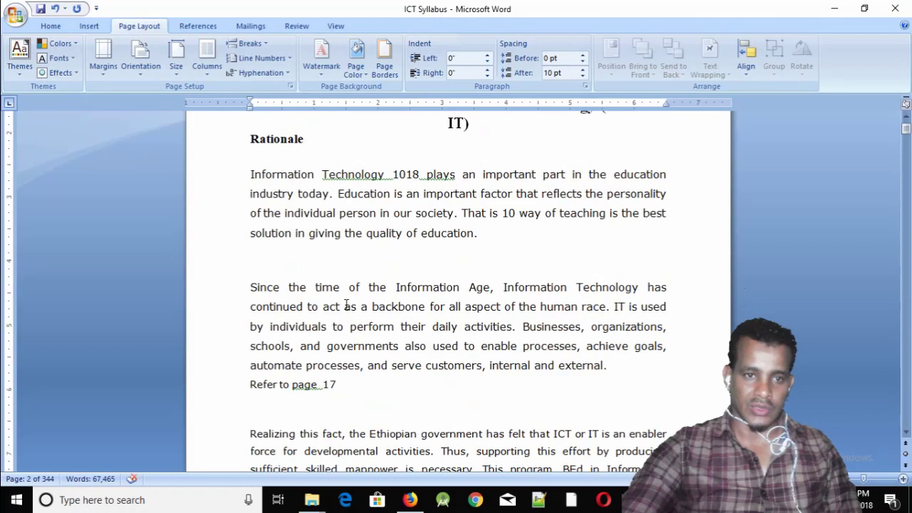
pyautogui.scroll(2, 347, 306)
pyautogui.scroll(1, 347, 307)
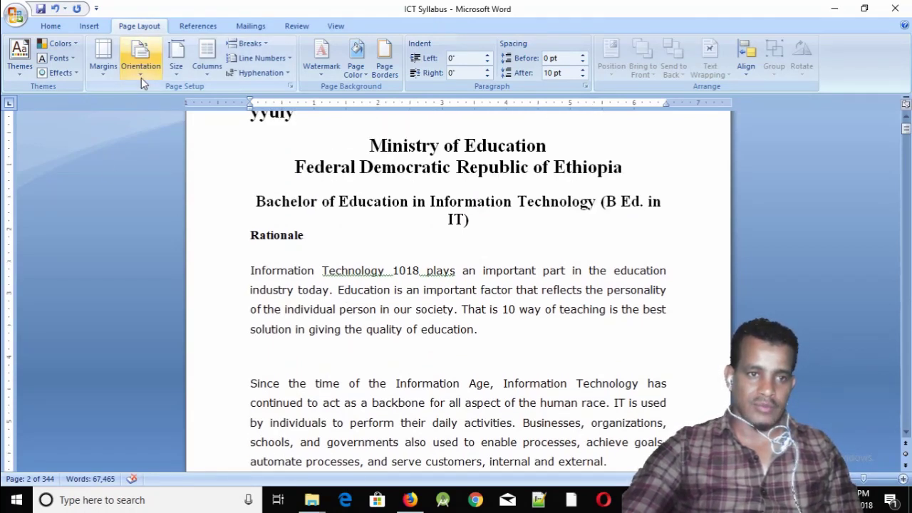
pyautogui.click(104, 68)
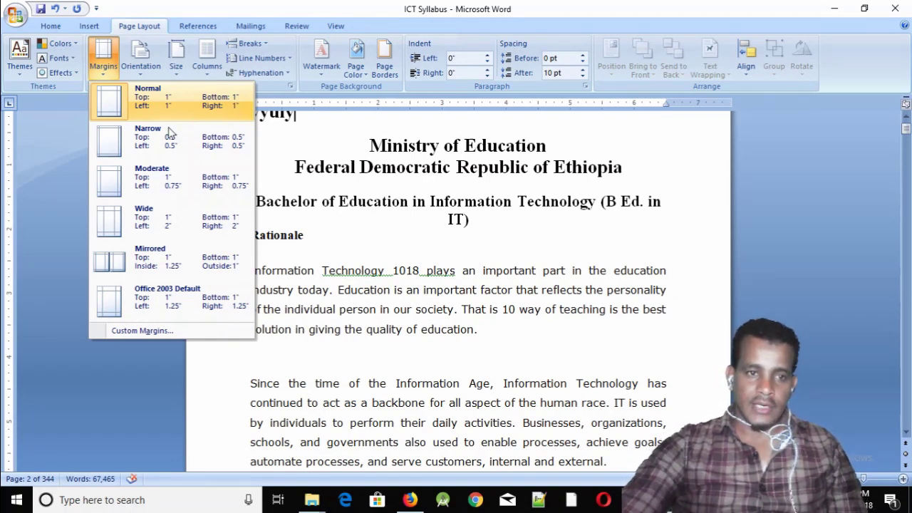
# Dismiss the margin presets and place the cursor before 'yyuiy' at the page top.
pyautogui.click(149, 100)
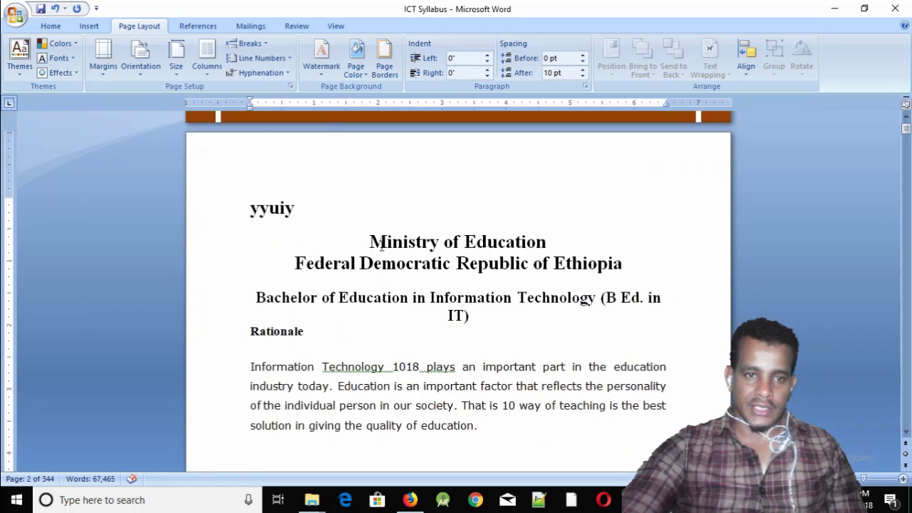
pyautogui.moveTo(307, 211); pyautogui.dragTo(255, 208)
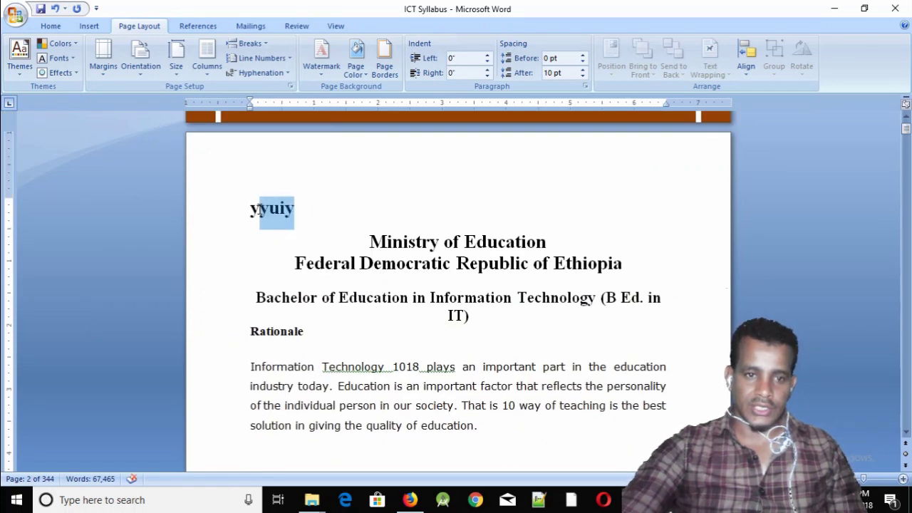
pyautogui.click(250, 209)
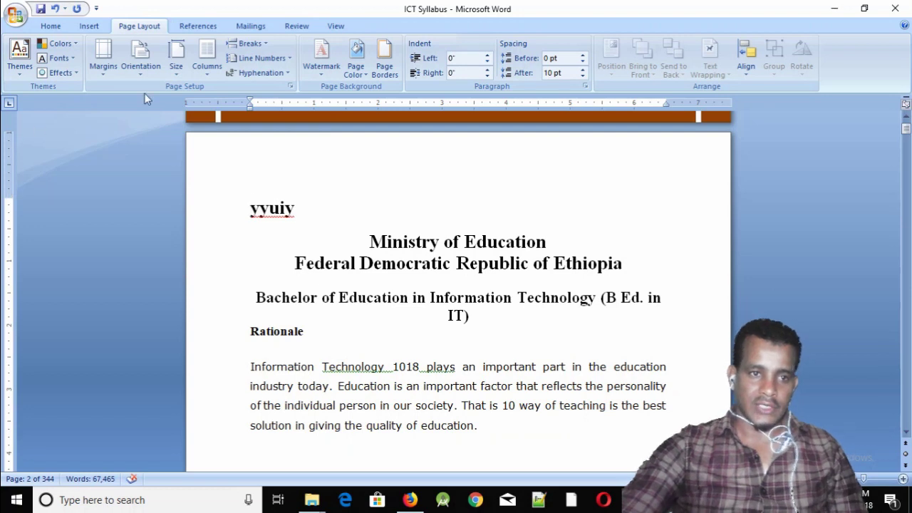
# Try Narrow, then Moderate margins, and return the page to Normal 1-inch margins.
pyautogui.click(107, 75)
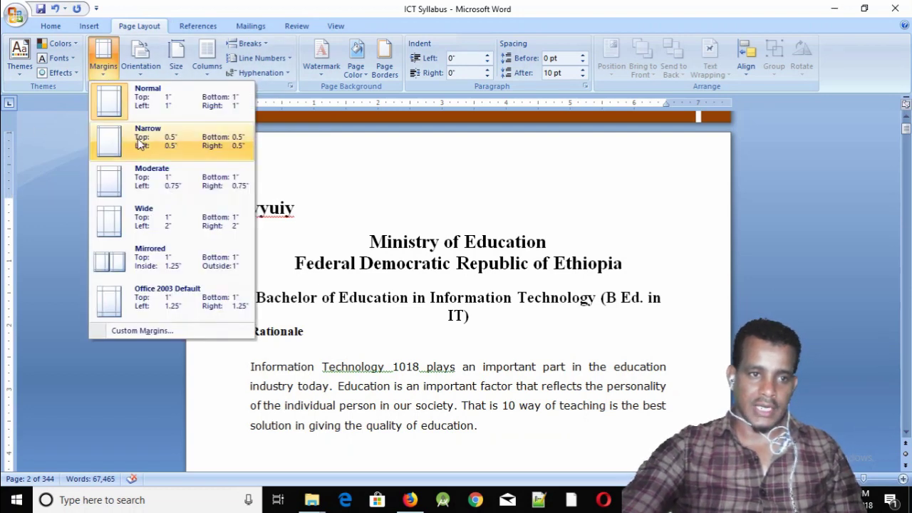
pyautogui.click(141, 140)
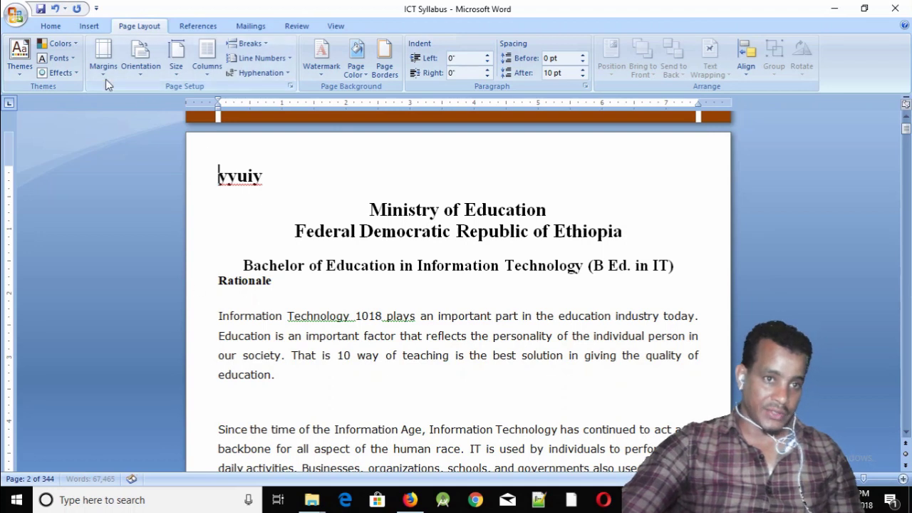
pyautogui.click(103, 61)
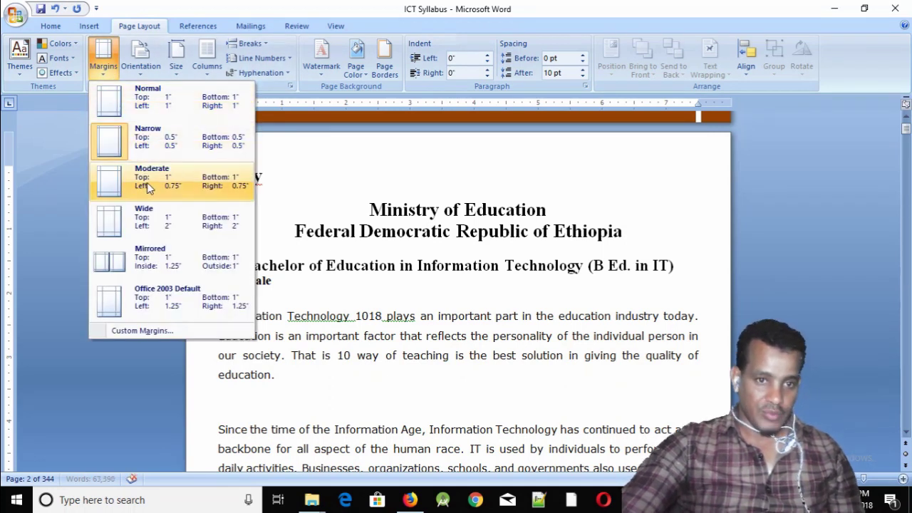
pyautogui.click(148, 187)
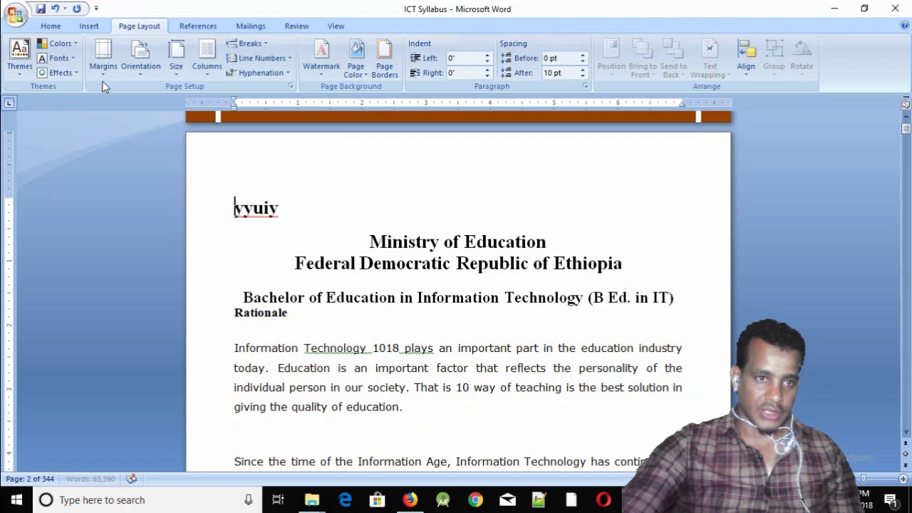
pyautogui.click(104, 62)
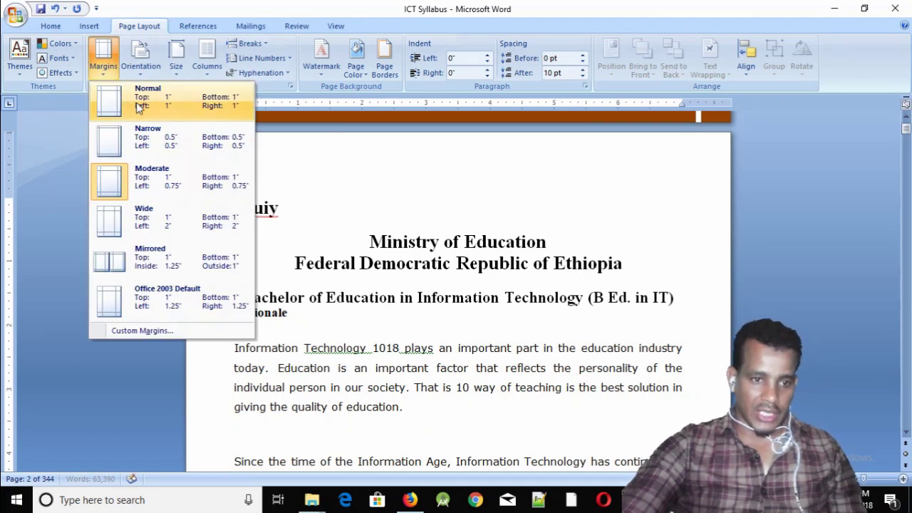
pyautogui.click(140, 107)
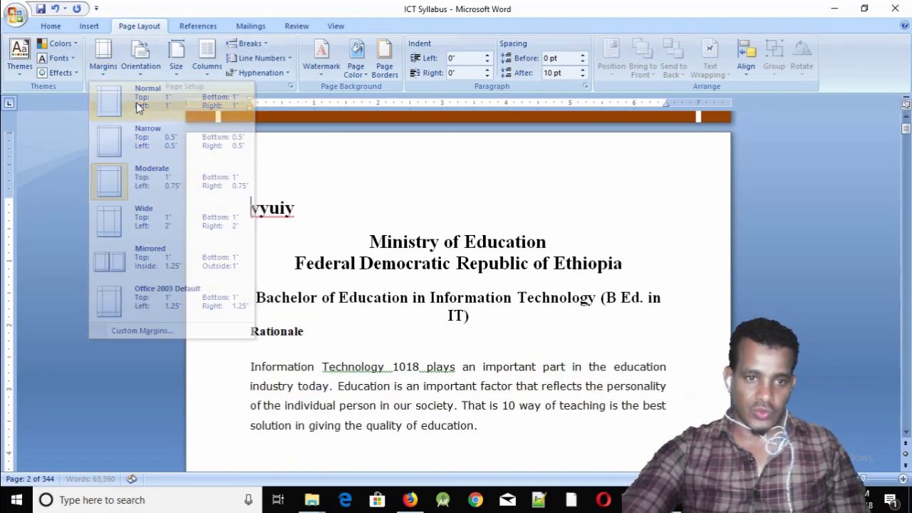
# Open Custom Margins in the Page Setup dialog and close it without changes.
pyautogui.click(98, 75)
pyautogui.click(137, 332)
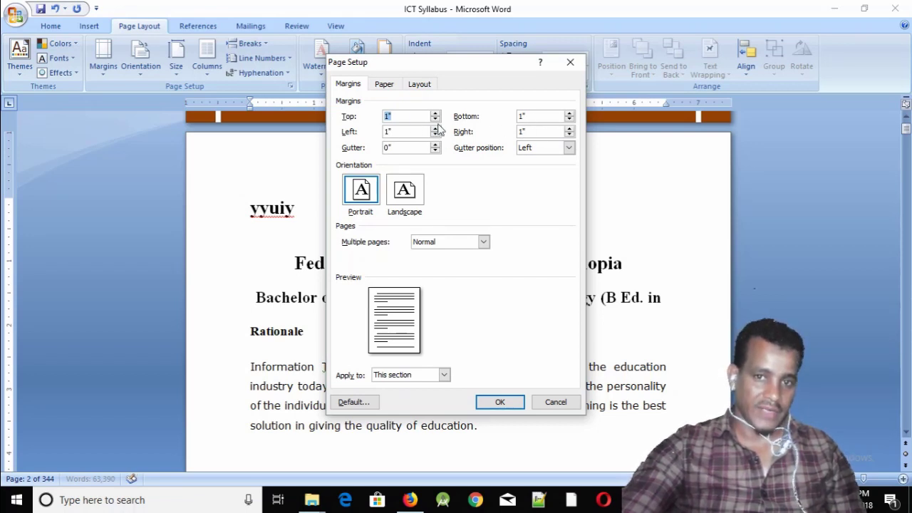
pyautogui.click(571, 64)
pyautogui.scroll(1, 342, 286)
pyautogui.scroll(1, 326, 271)
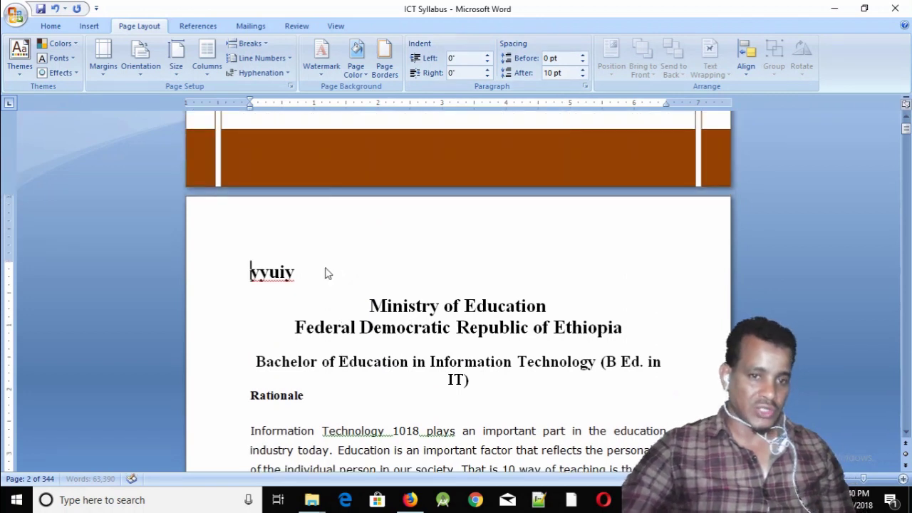
pyautogui.scroll(-1, 305, 264)
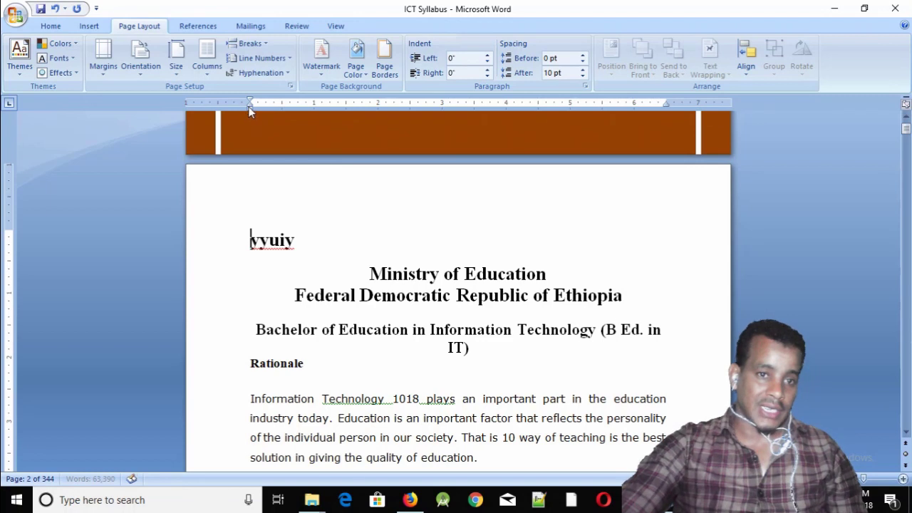
# Reset the left indent to 0, then drag the right and left ruler markers far inward.
pyautogui.moveTo(249, 109); pyautogui.dragTo(230, 110)
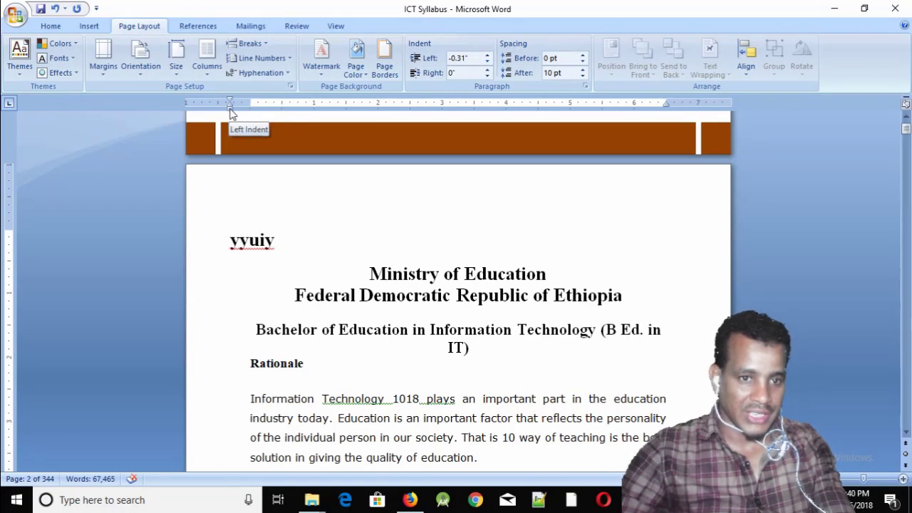
pyautogui.moveTo(229, 112); pyautogui.dragTo(250, 114)
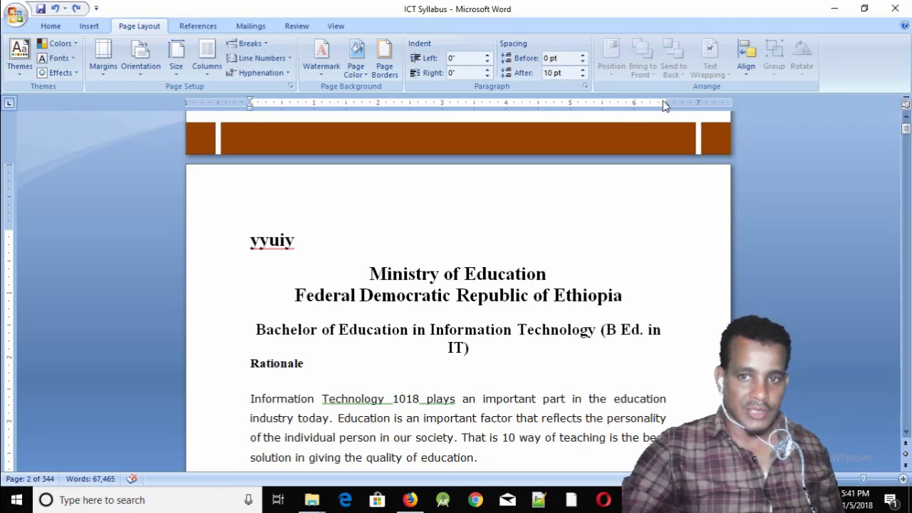
pyautogui.moveTo(665, 101); pyautogui.dragTo(698, 102)
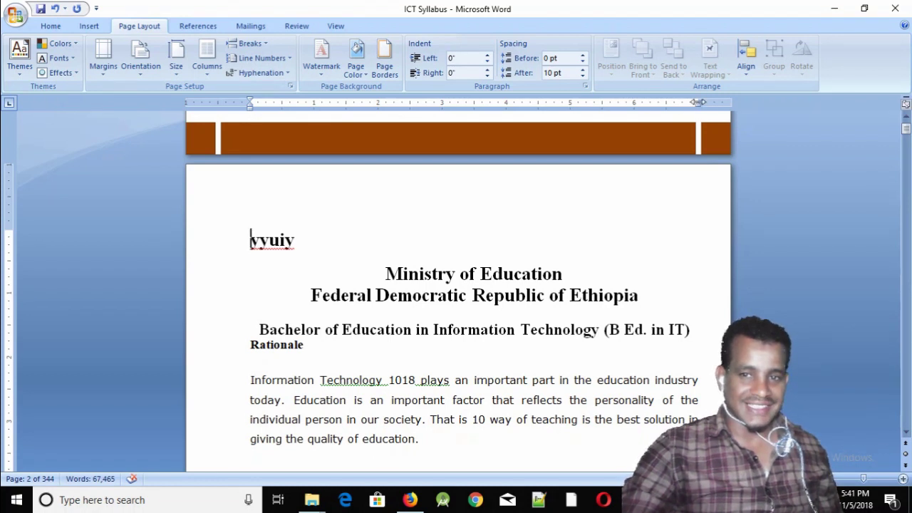
pyautogui.moveTo(698, 102); pyautogui.dragTo(614, 103)
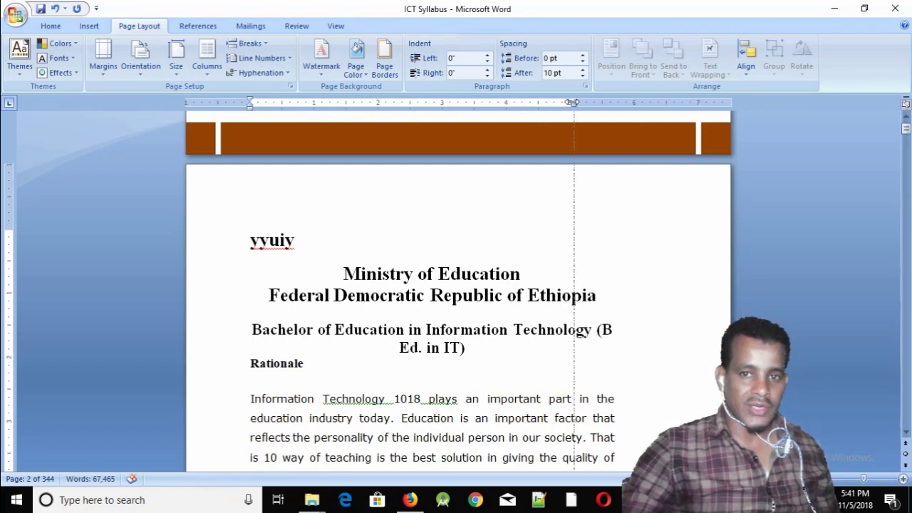
pyautogui.moveTo(615, 102); pyautogui.dragTo(574, 103)
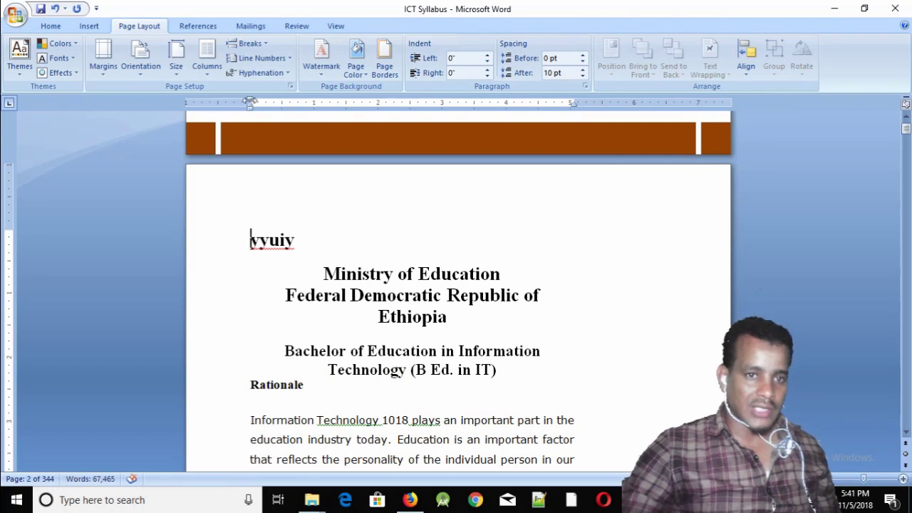
pyautogui.moveTo(250, 102); pyautogui.dragTo(339, 104)
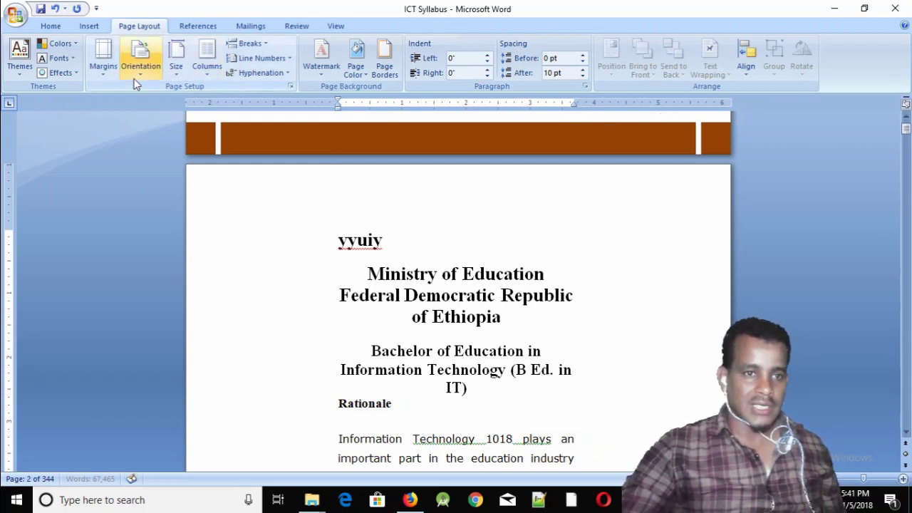
# Choose the Normal 1-inch preset from the Margins gallery.
pyautogui.click(103, 75)
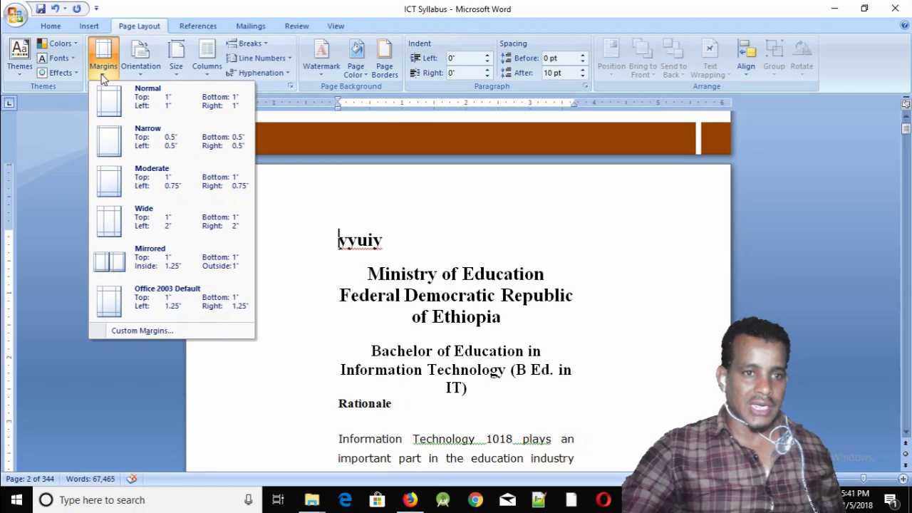
pyautogui.click(152, 108)
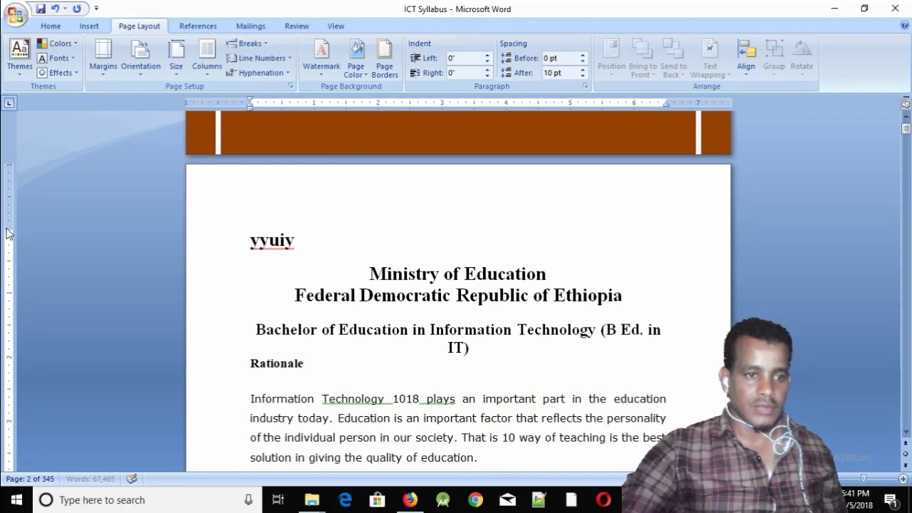
# Drag the top margin up on the vertical ruler so the text starts higher.
pyautogui.moveTo(7, 228); pyautogui.dragTo(8, 196)
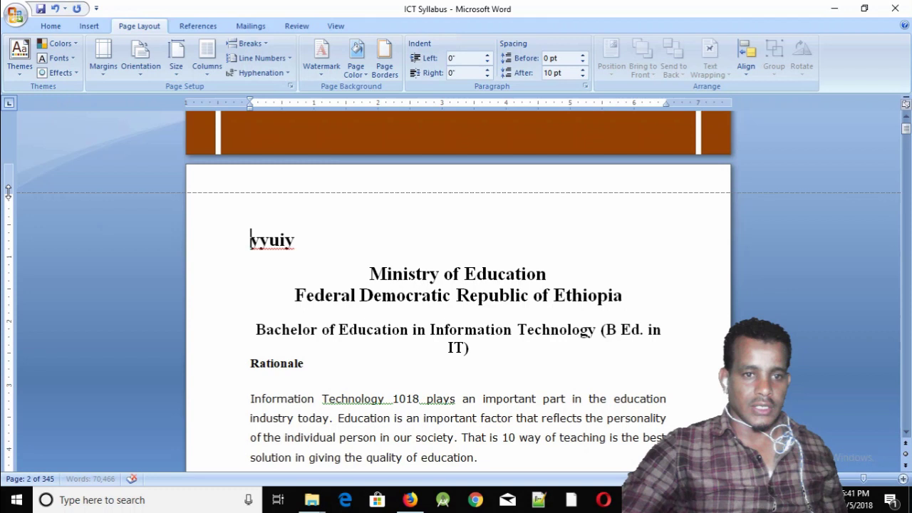
pyautogui.scroll(-5, 31, 282)
pyautogui.scroll(-5, 31, 297)
pyautogui.scroll(-7, 31, 300)
pyautogui.scroll(3, 32, 307)
pyautogui.scroll(2, 33, 303)
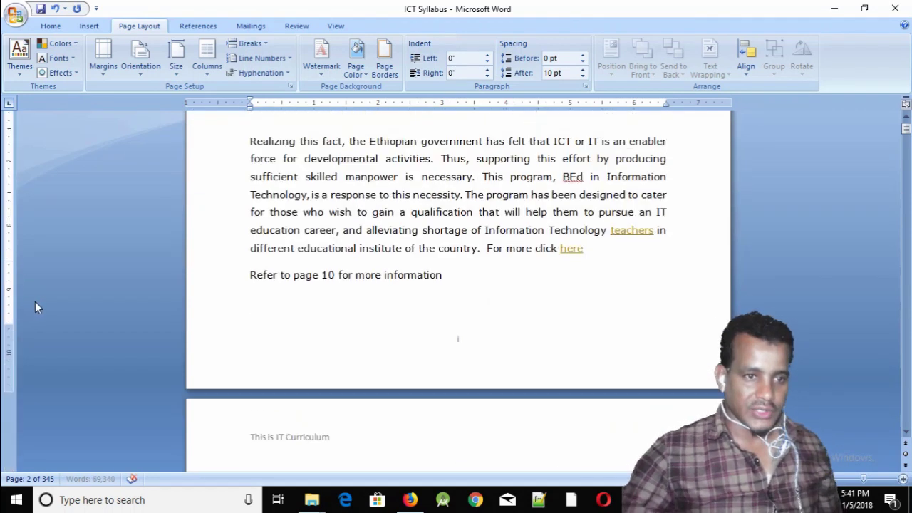
pyautogui.moveTo(10, 326); pyautogui.dragTo(11, 349)
pyautogui.scroll(5, 137, 281)
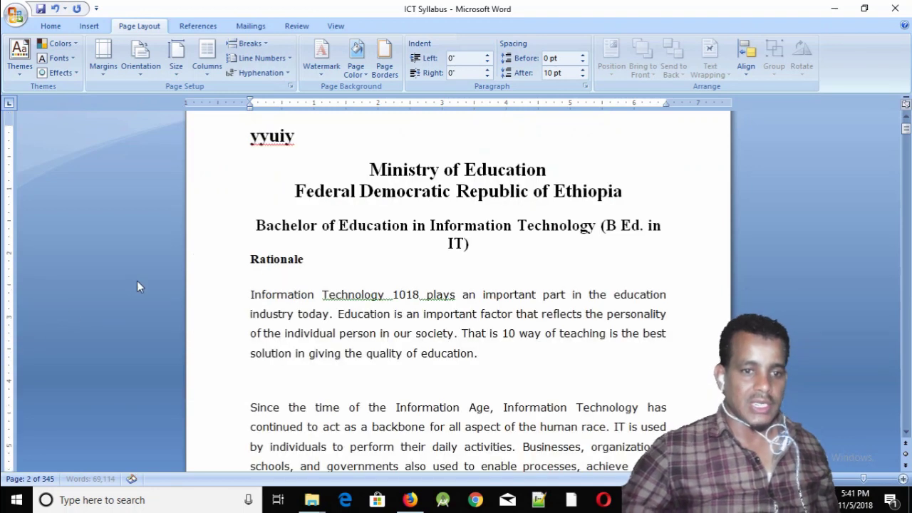
pyautogui.scroll(3, 214, 222)
pyautogui.scroll(5, 209, 220)
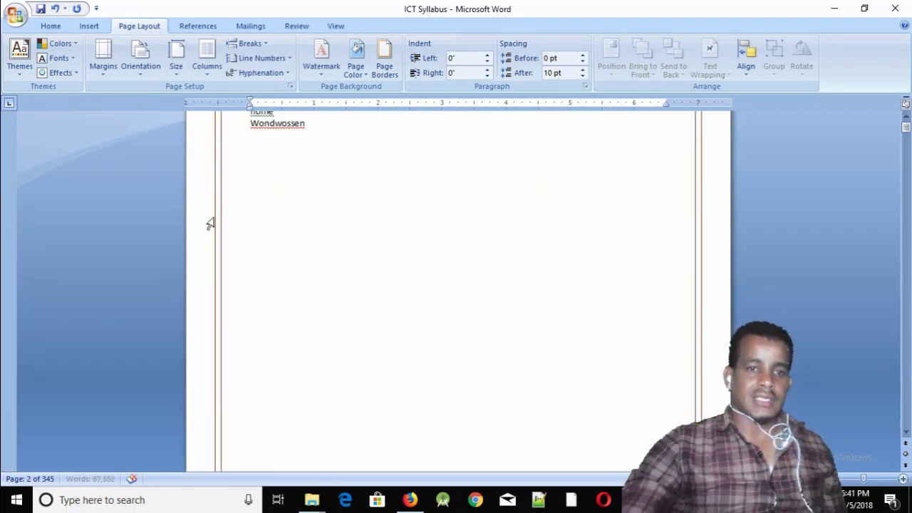
# Turn the rulers off from the View tab, then switch them back on.
pyautogui.click(336, 26)
pyautogui.click(175, 44)
pyautogui.scroll(1, 332, 224)
pyautogui.scroll(5, 332, 224)
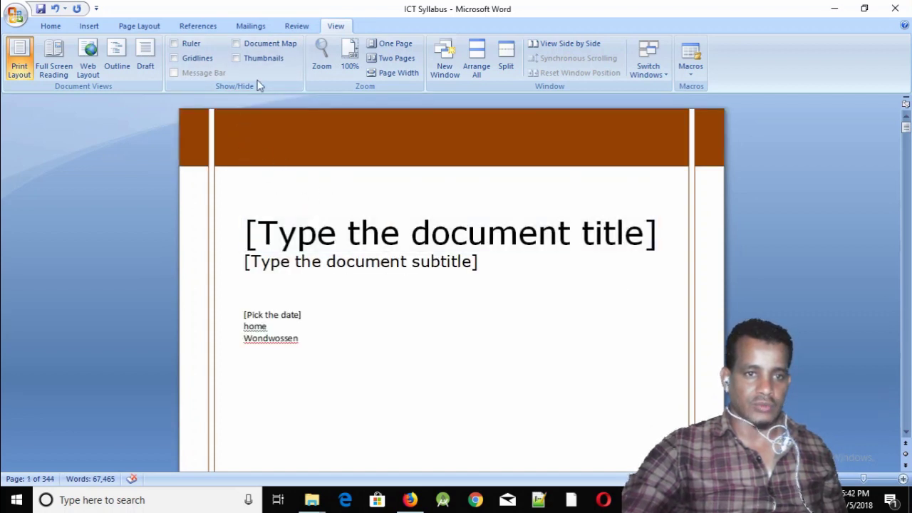
pyautogui.click(175, 44)
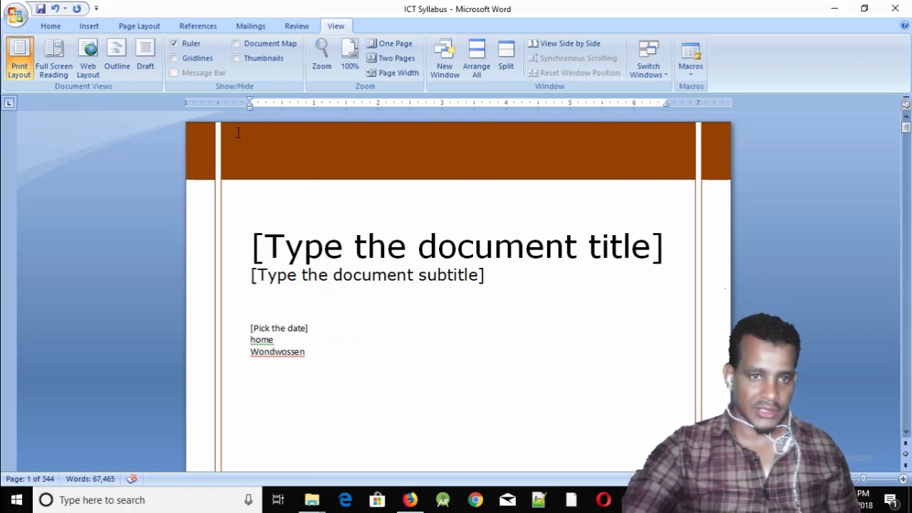
pyautogui.click(89, 26)
# Look through the preset Margins list and close it without choosing one.
pyautogui.click(139, 26)
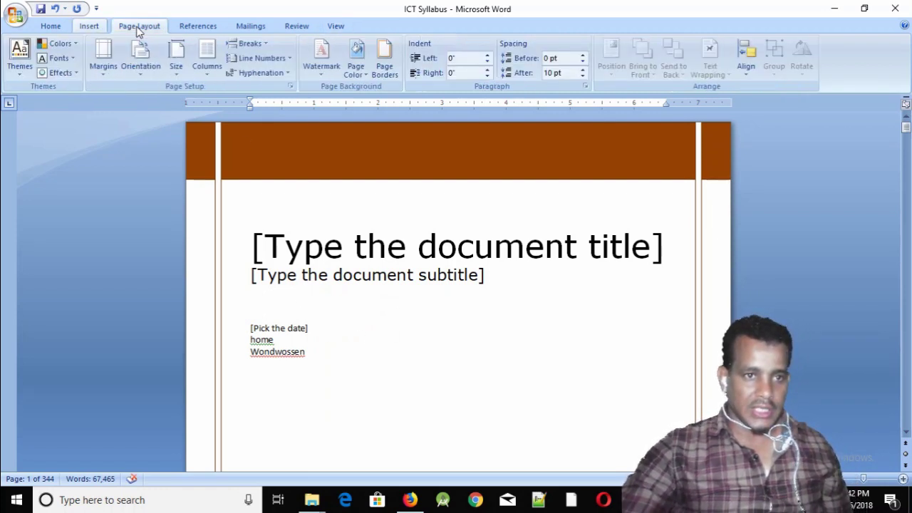
pyautogui.click(104, 68)
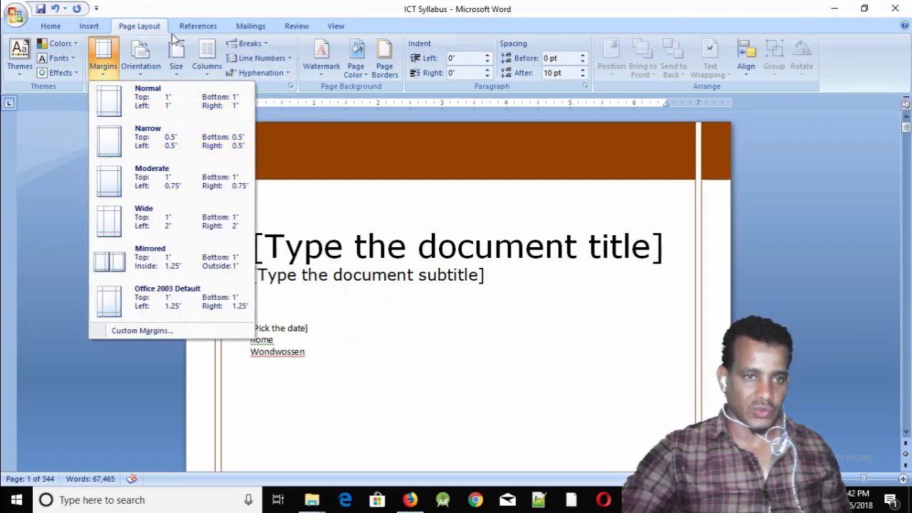
pyautogui.click(146, 27)
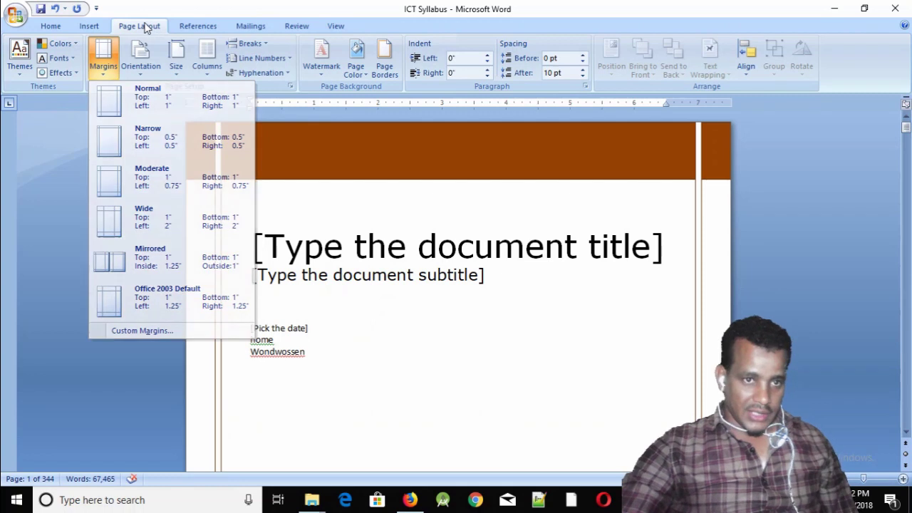
# Change the page orientation to Landscape.
pyautogui.click(142, 77)
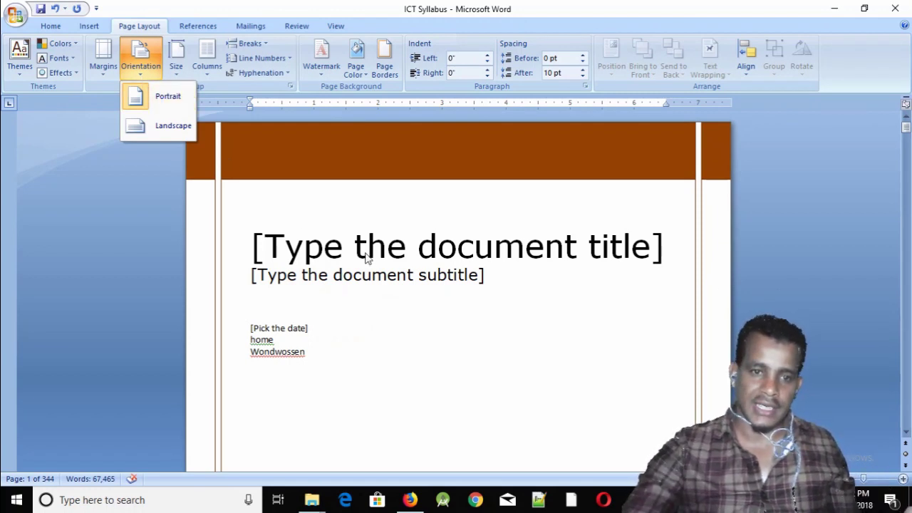
pyautogui.scroll(-1, 508, 280)
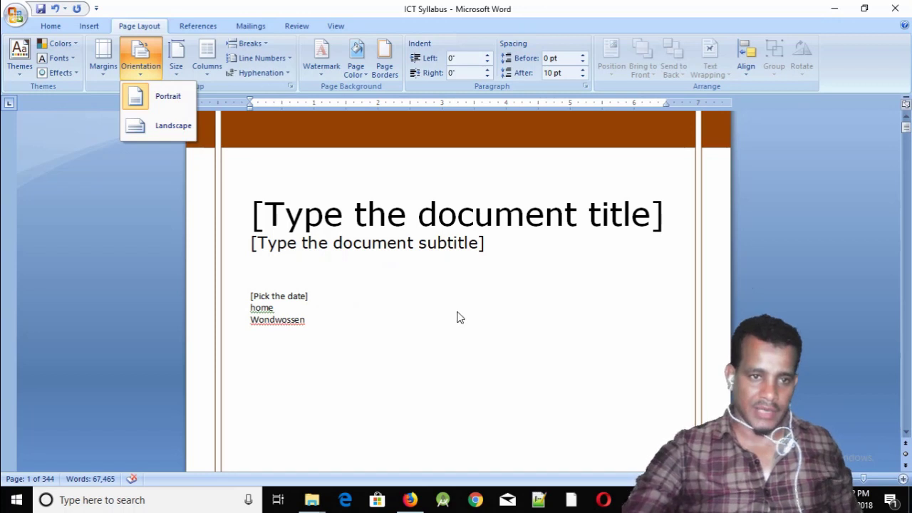
pyautogui.click(169, 128)
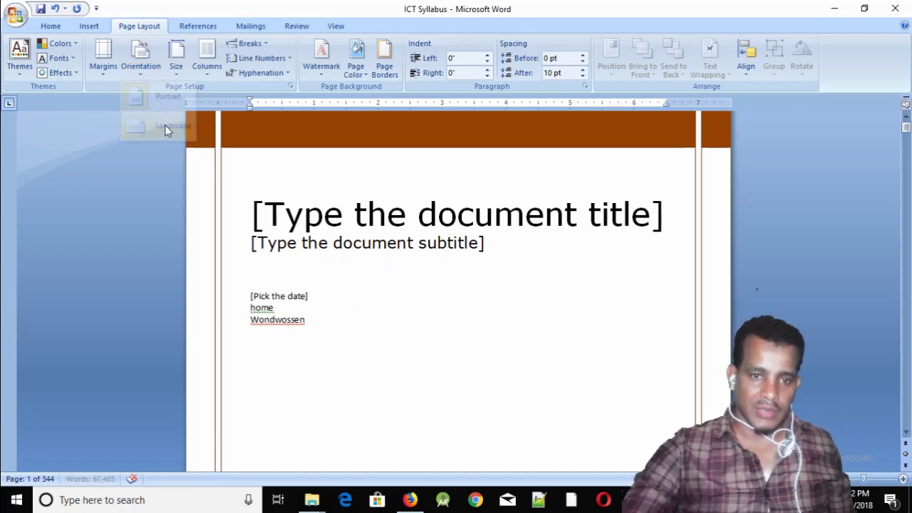
# Scroll back near the top and set the orientation to Portrait.
pyautogui.scroll(-5, 488, 258)
pyautogui.scroll(3, 481, 257)
pyautogui.scroll(3, 478, 257)
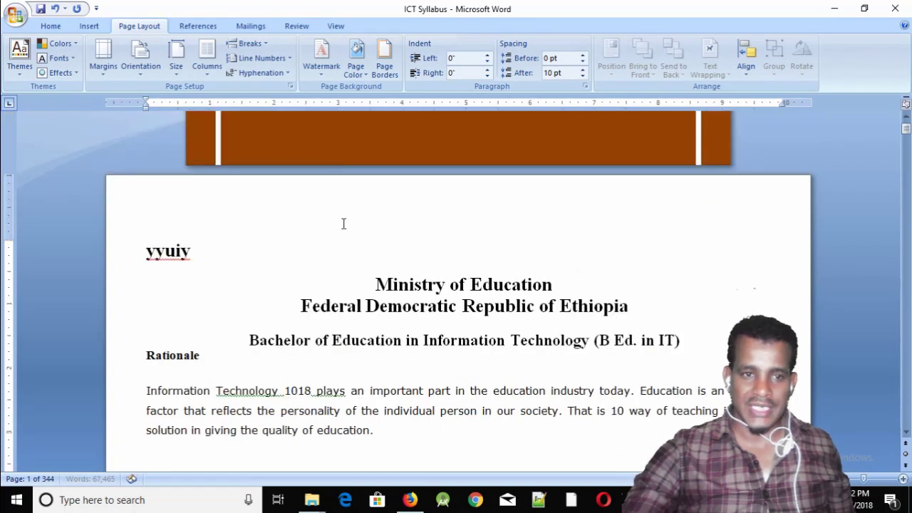
pyautogui.scroll(3, 533, 252)
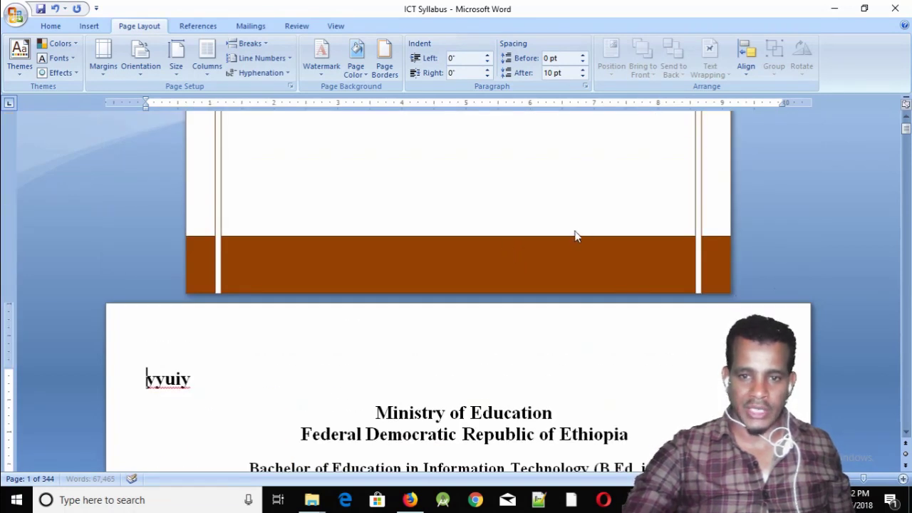
pyautogui.scroll(-4, 520, 238)
pyautogui.scroll(-3, 519, 237)
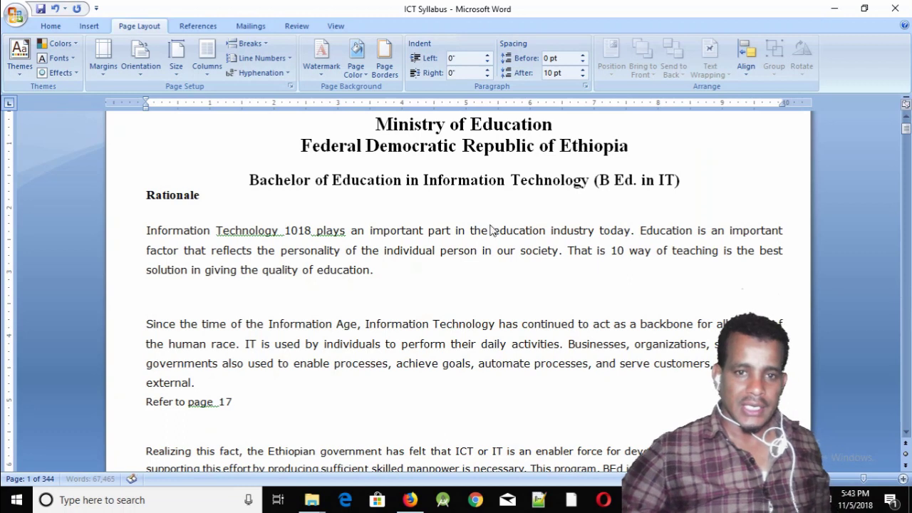
pyautogui.scroll(1, 503, 229)
pyautogui.scroll(1, 482, 228)
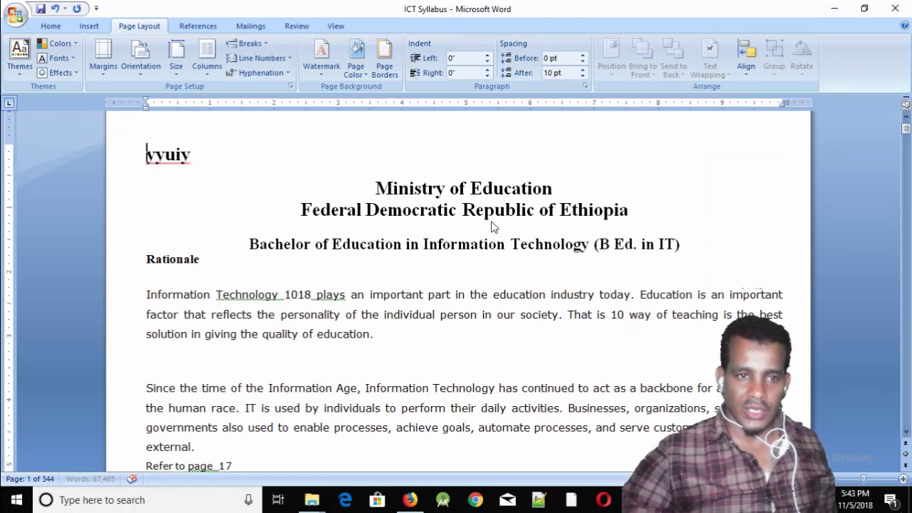
pyautogui.scroll(1, 492, 223)
pyautogui.scroll(1, 428, 210)
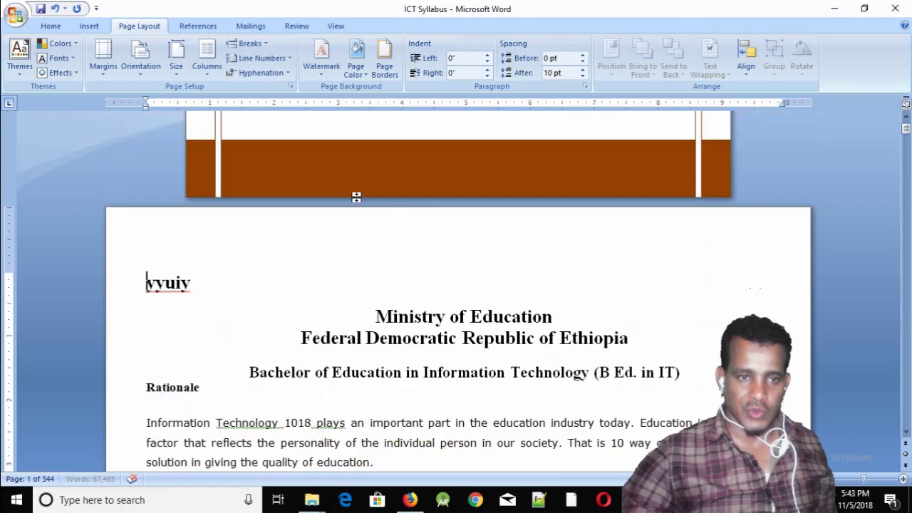
pyautogui.click(132, 72)
pyautogui.click(152, 96)
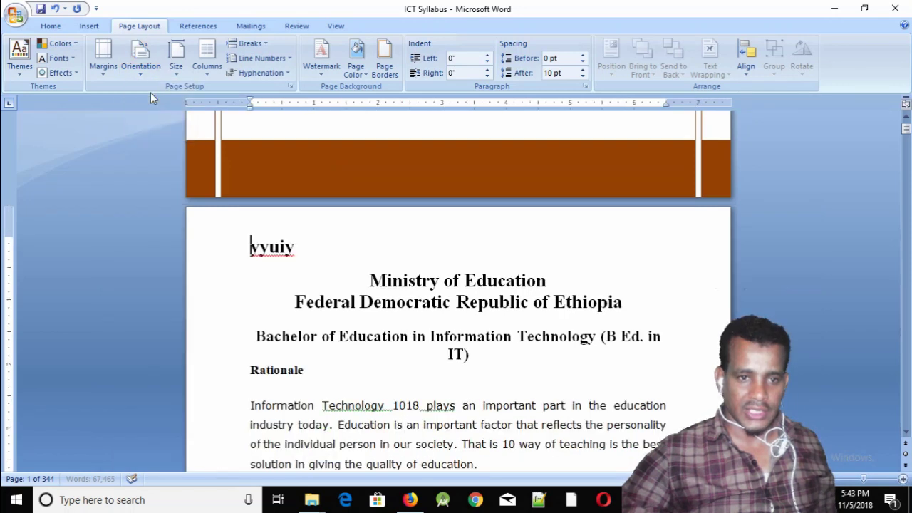
# Try Landscape orientation once more, then return the pages to Portrait.
pyautogui.click(141, 71)
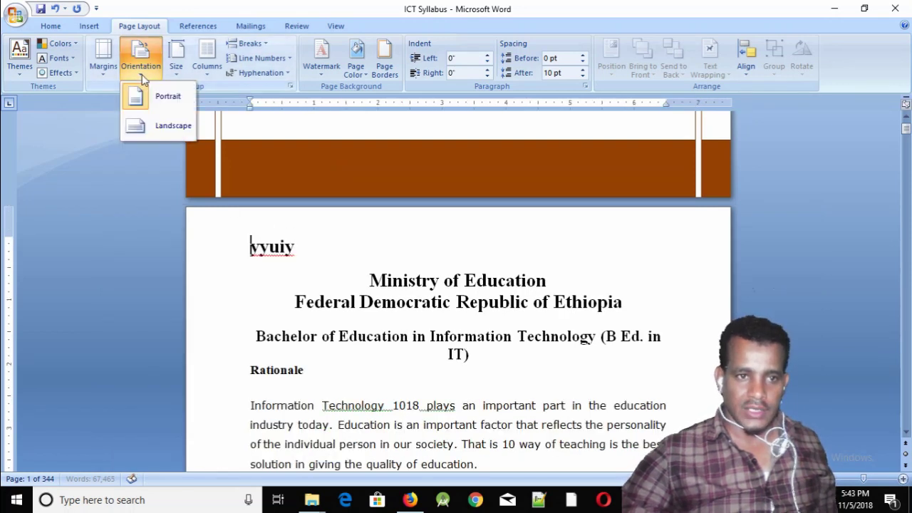
pyautogui.click(160, 125)
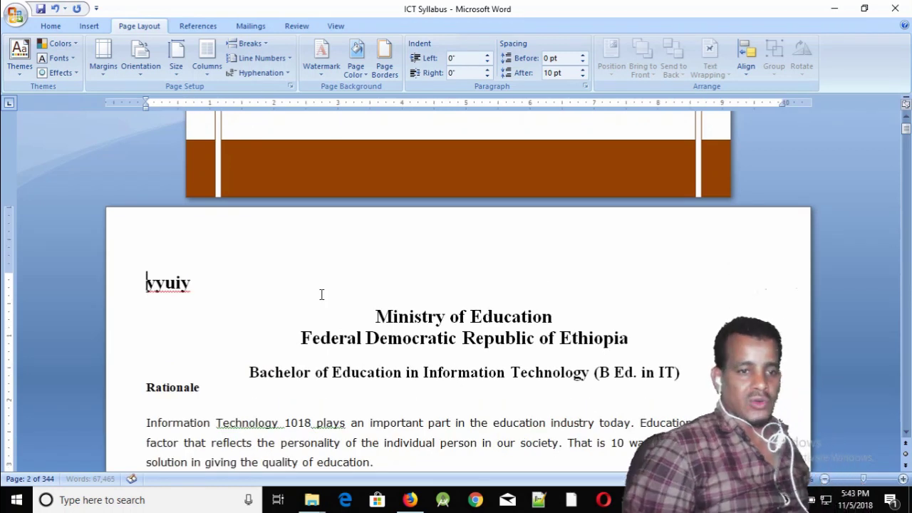
pyautogui.click(141, 61)
pyautogui.click(148, 96)
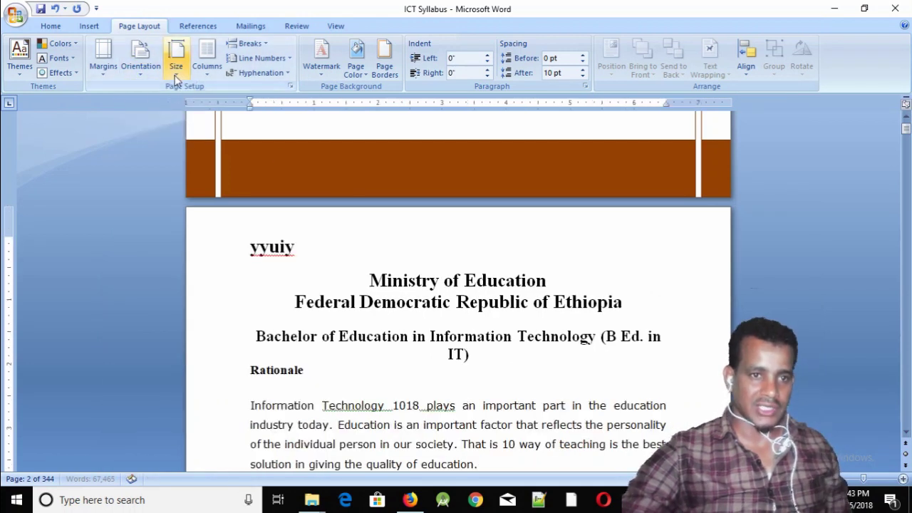
pyautogui.click(177, 71)
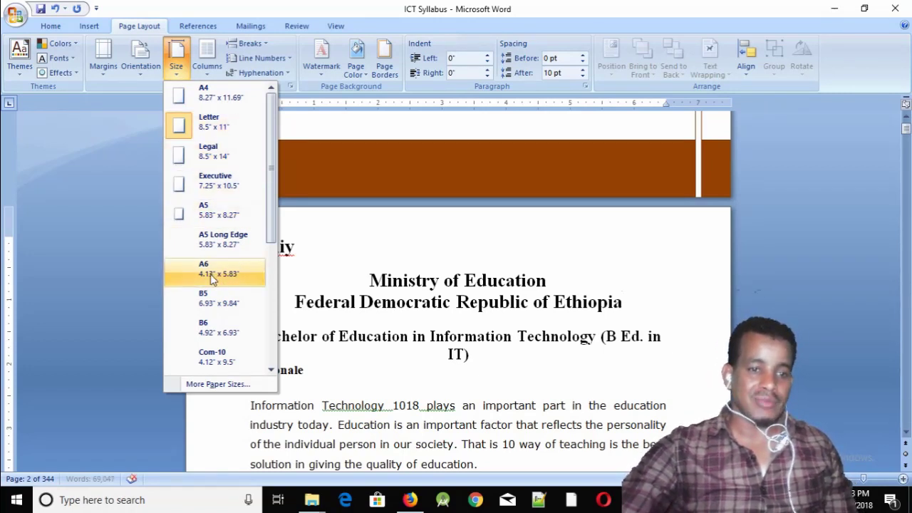
pyautogui.moveTo(272, 219); pyautogui.dragTo(270, 305)
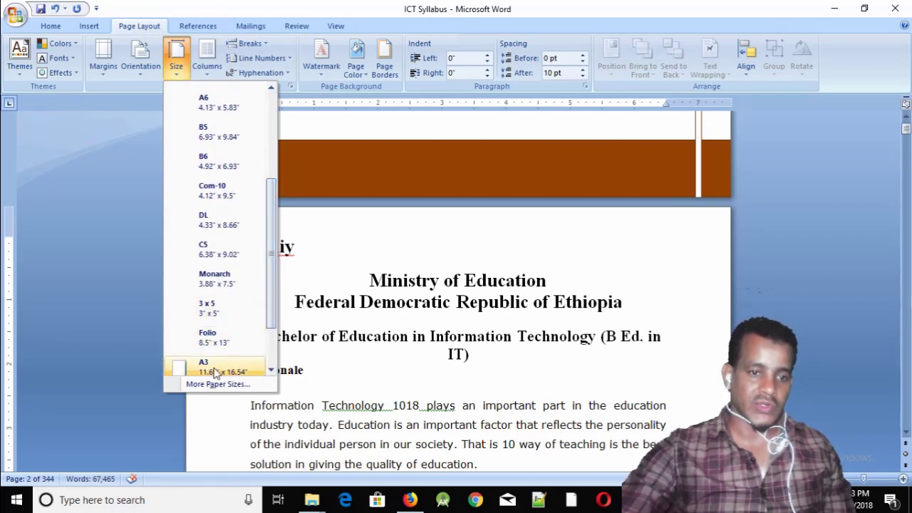
pyautogui.moveTo(271, 283); pyautogui.dragTo(272, 217)
pyautogui.scroll(-3, 272, 217)
pyautogui.scroll(3, 272, 215)
pyautogui.scroll(1, 272, 215)
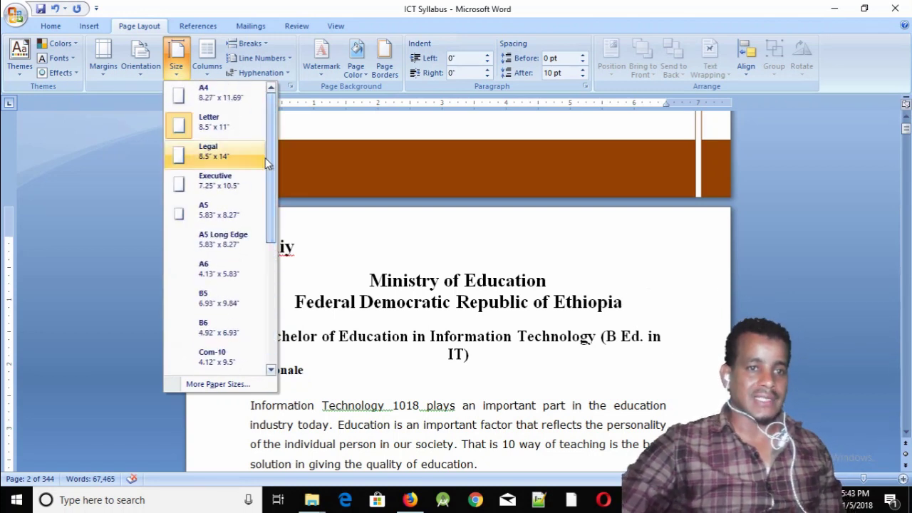
pyautogui.click(209, 20)
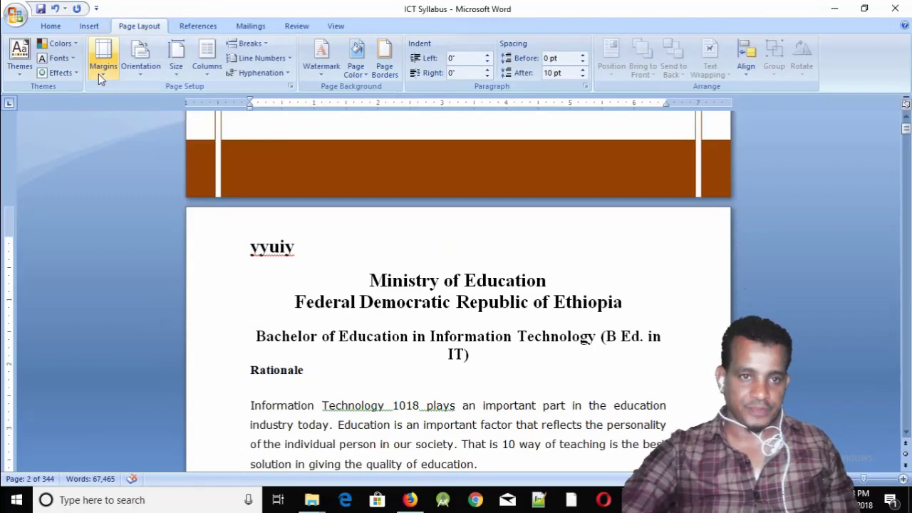